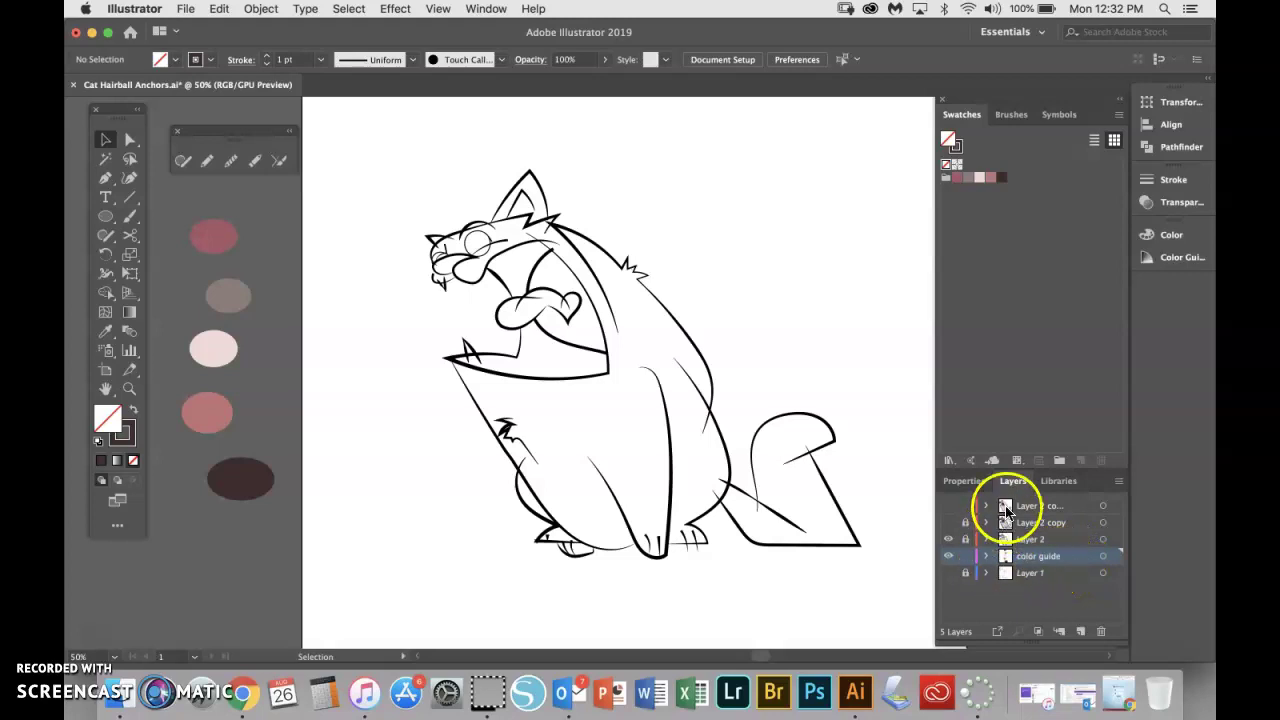
Show Layer 1, hide the color guide layer, and toggle Layer 2 to compare the sketch with the inked cat.
{"action": "left_click", "coordinate": [949, 573]}
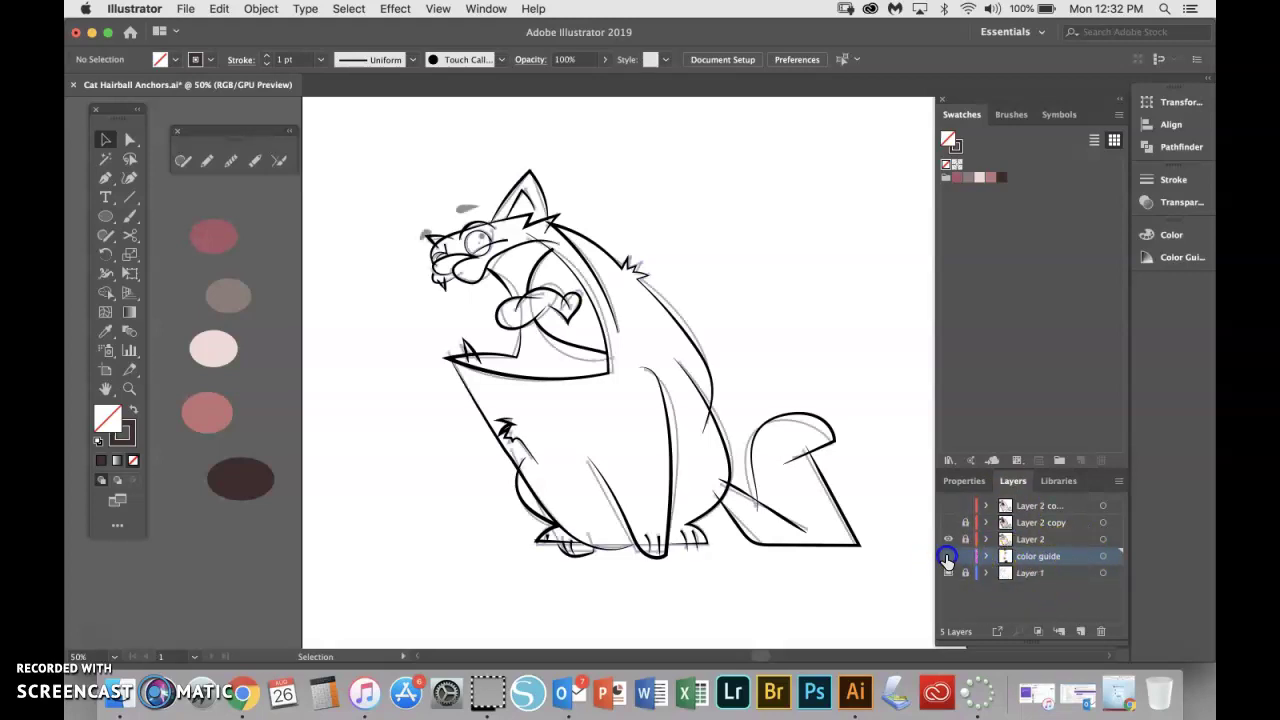
{"action": "left_click", "coordinate": [947, 556]}
{"action": "left_click", "coordinate": [948, 539]}
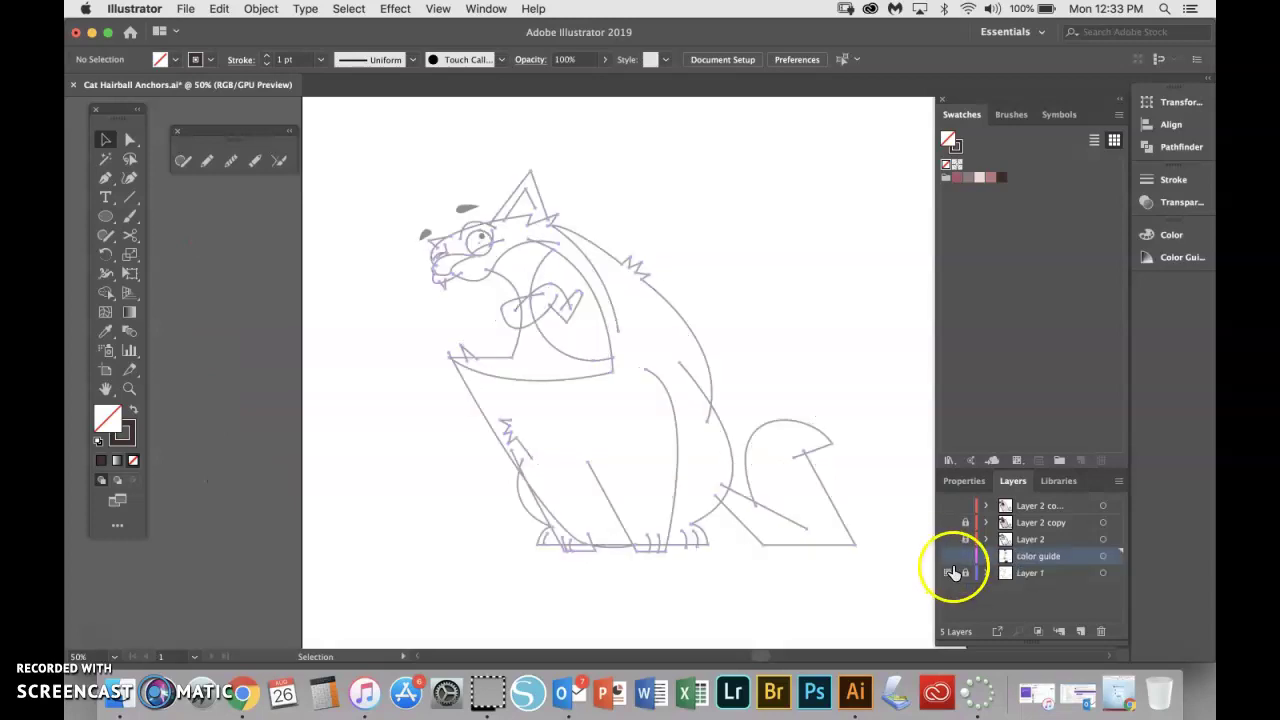
{"action": "left_click", "coordinate": [948, 539]}
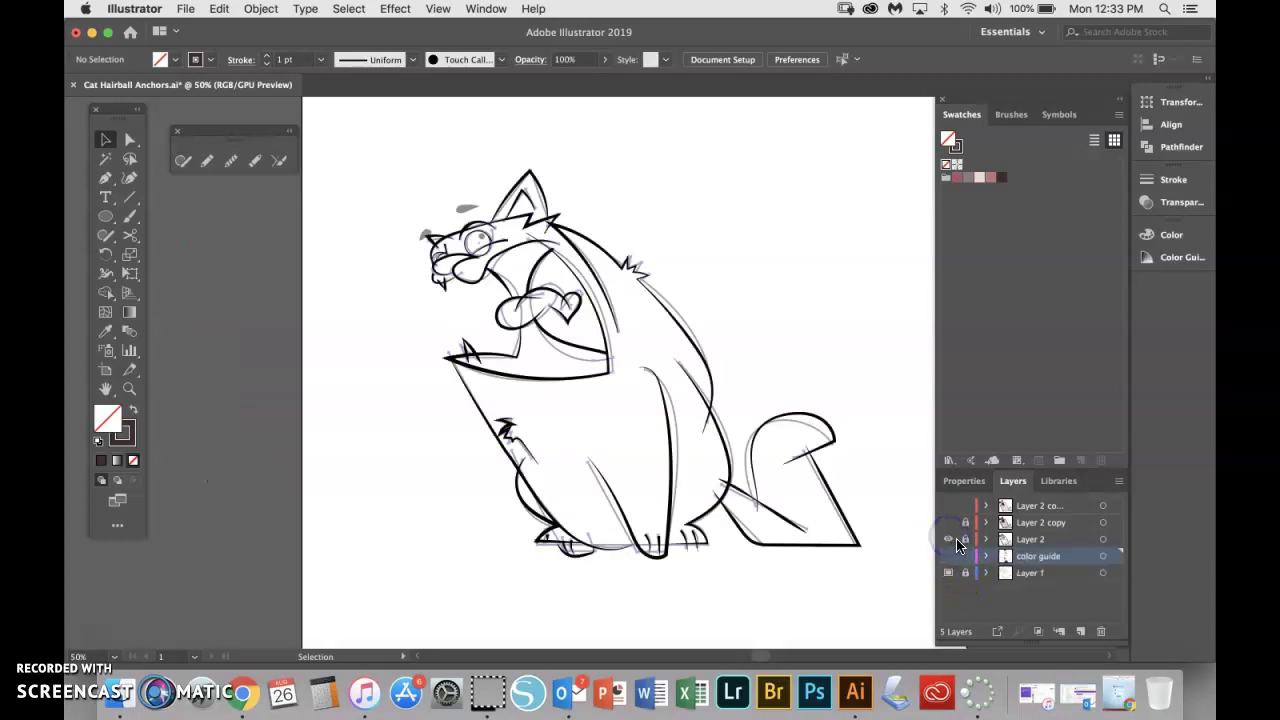
Rename Layer 2 as "inking".
{"action": "double_click", "coordinate": [1019, 541]}
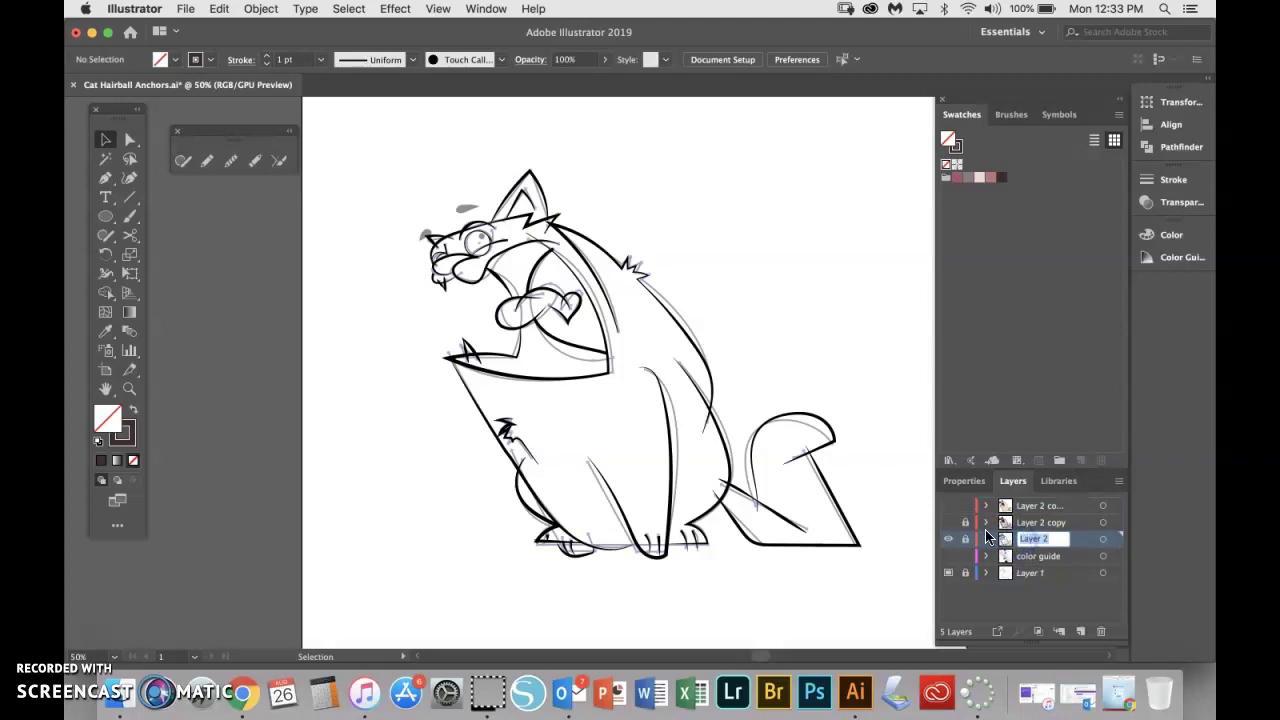
{"action": "key", "text": "BackSpace"}
{"action": "type", "text": "inking"}
{"action": "key", "text": "Return"}
Show the color guide layer again and hide the Layer 1 sketch.
{"action": "left_click", "coordinate": [1040, 557]}
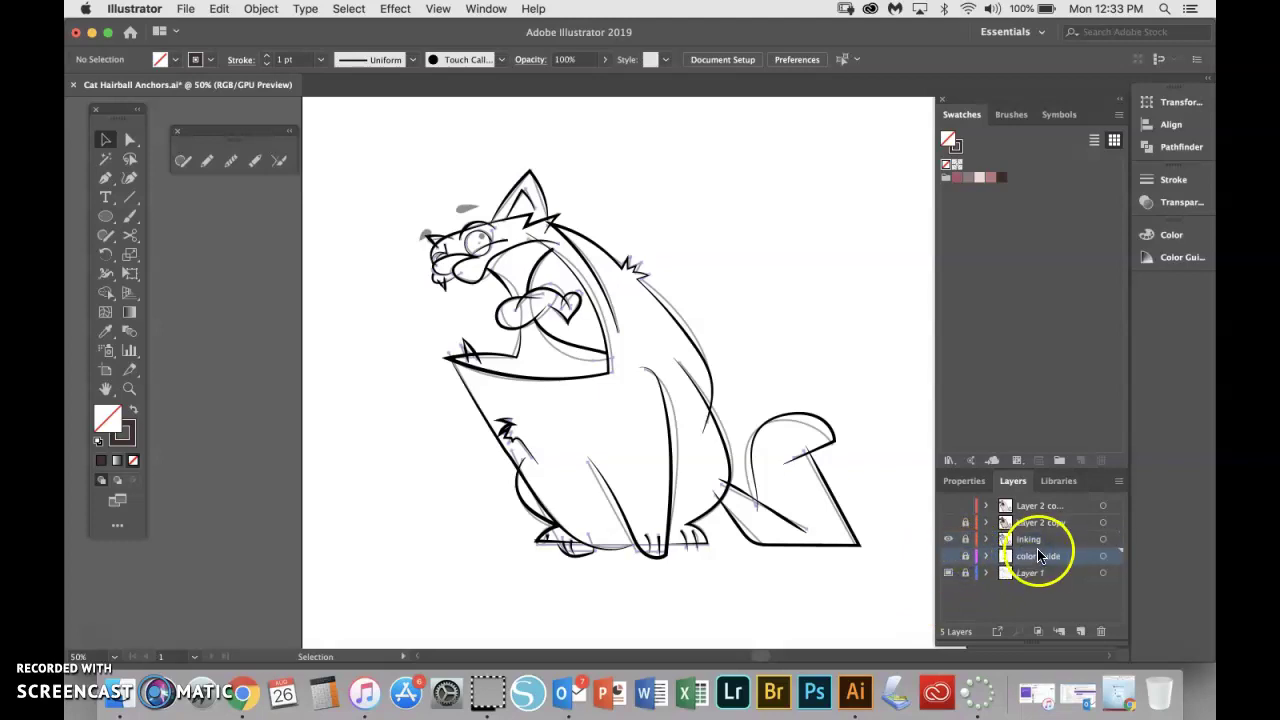
{"action": "left_click", "coordinate": [949, 557]}
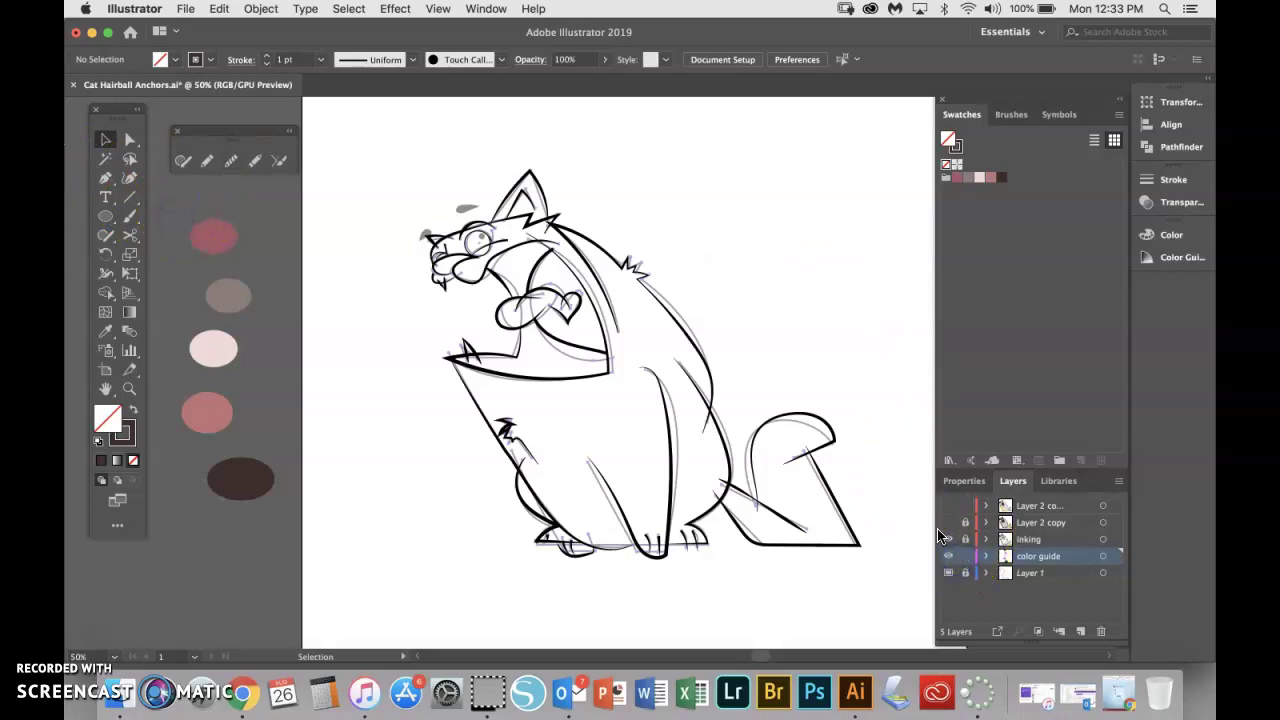
{"action": "left_click", "coordinate": [949, 558]}
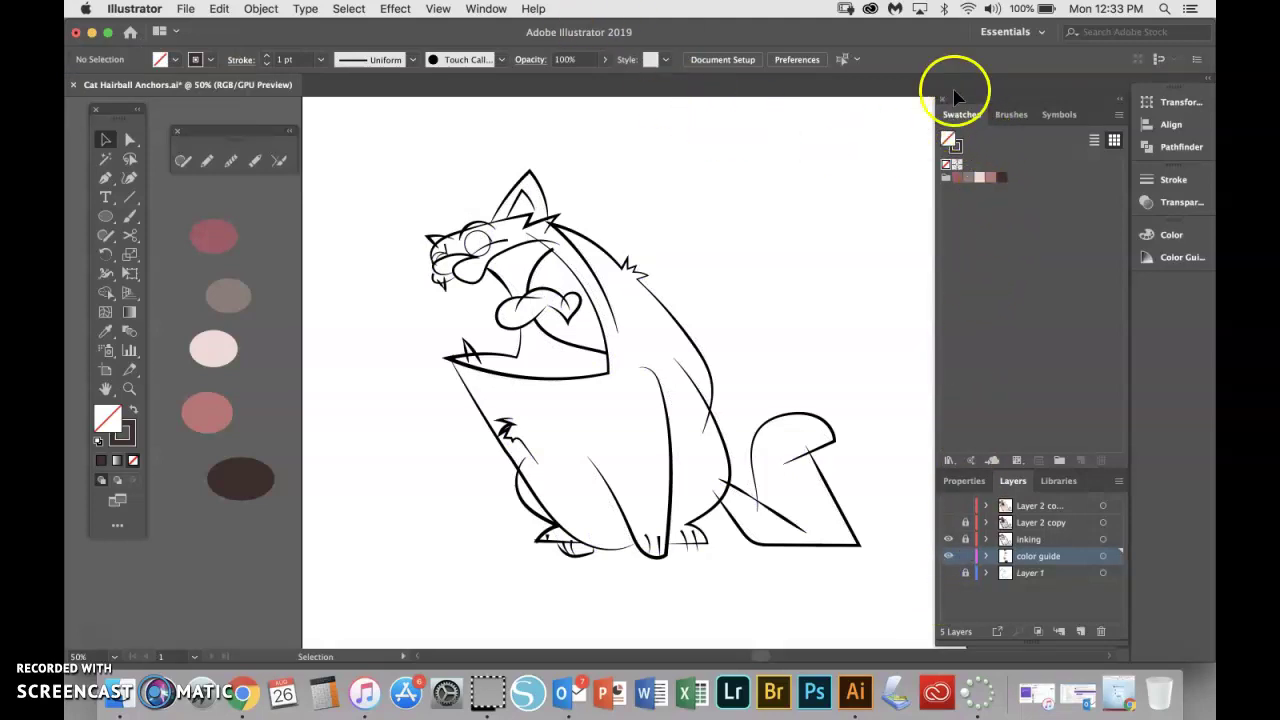
Try to create a new color group in the swatches.
{"action": "left_click", "coordinate": [945, 176]}
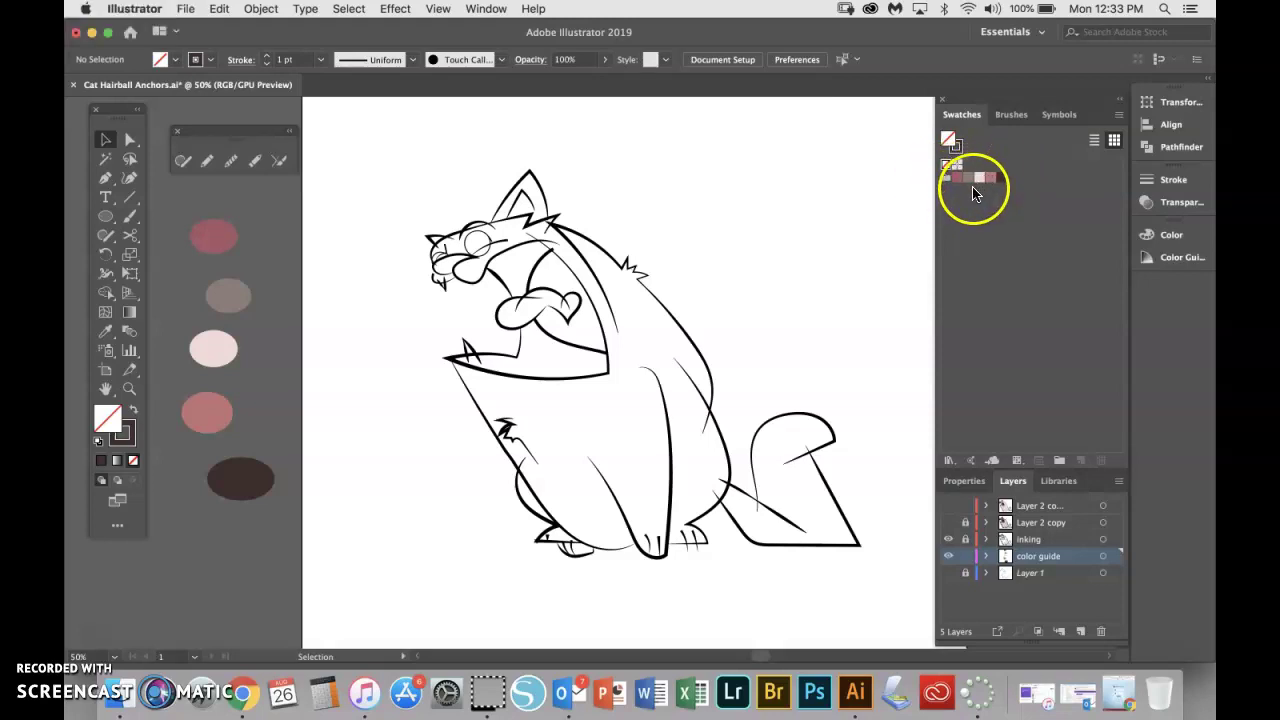
{"action": "left_click", "coordinate": [1060, 463]}
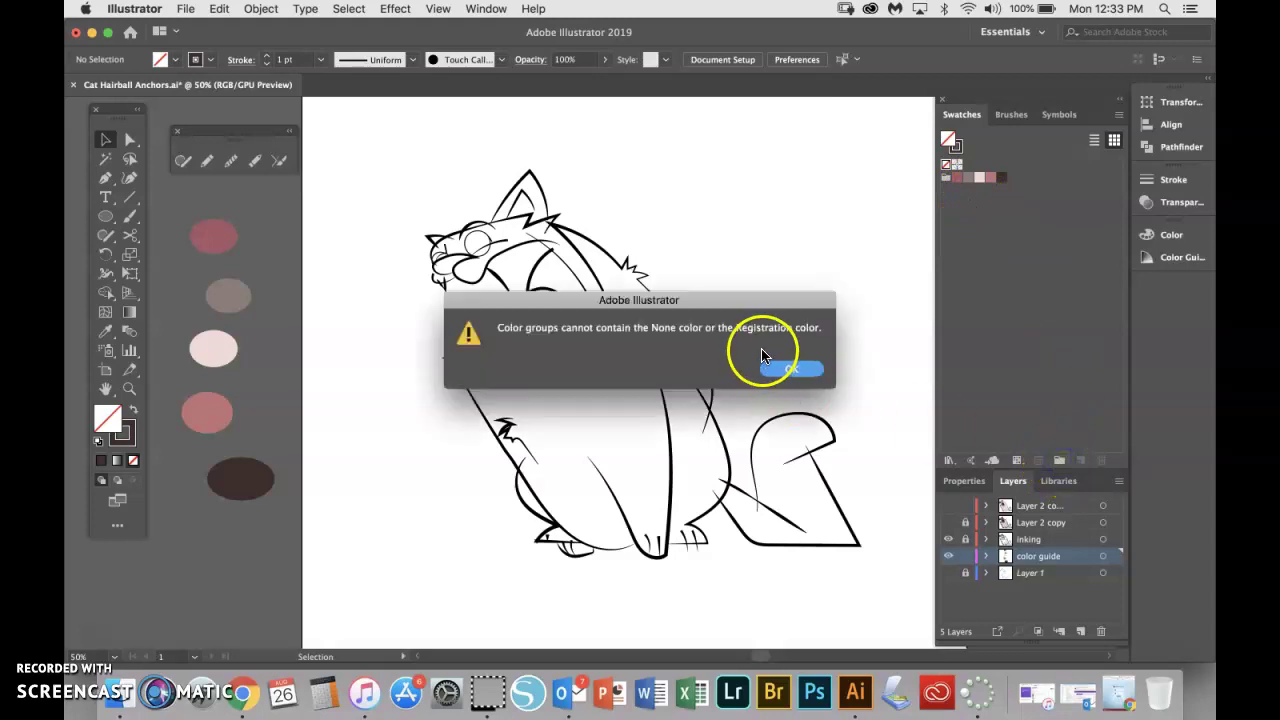
{"action": "left_click", "coordinate": [789, 371]}
{"action": "left_click", "coordinate": [945, 184]}
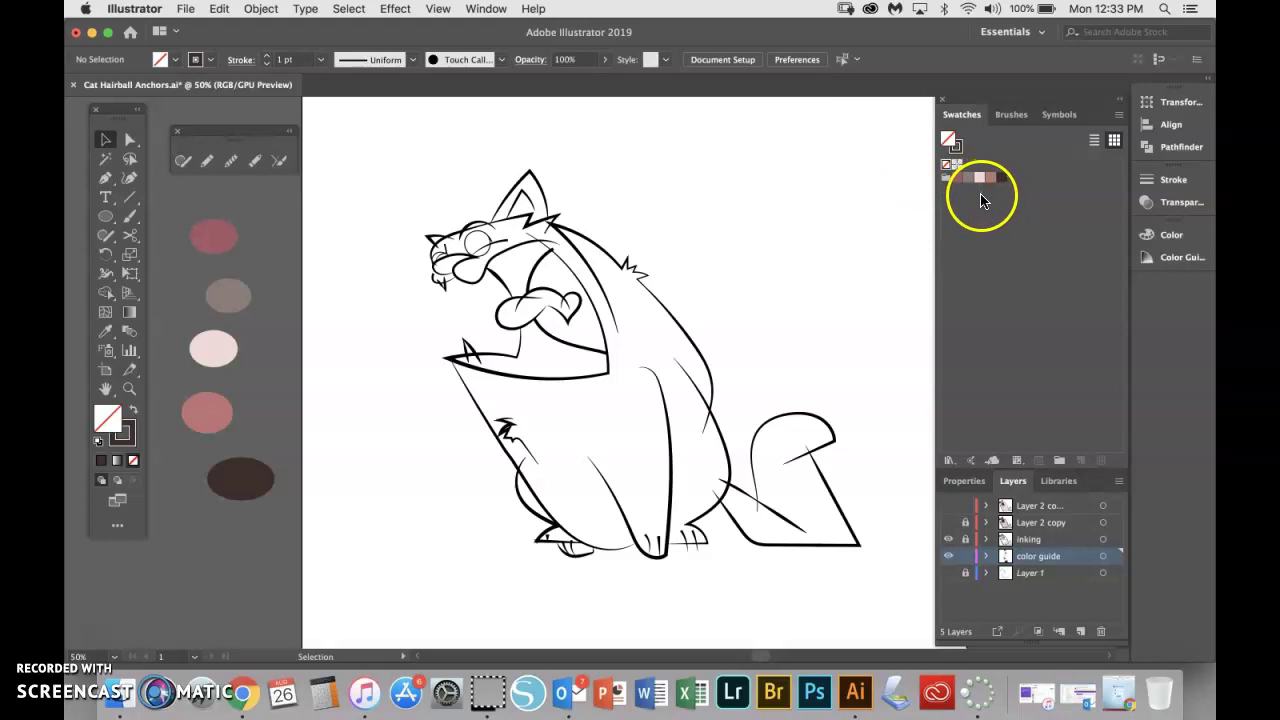
Add the dark pink guide ellipse's fill to the end of the swatch color group and lock the color guide layer.
{"action": "left_click", "coordinate": [217, 234]}
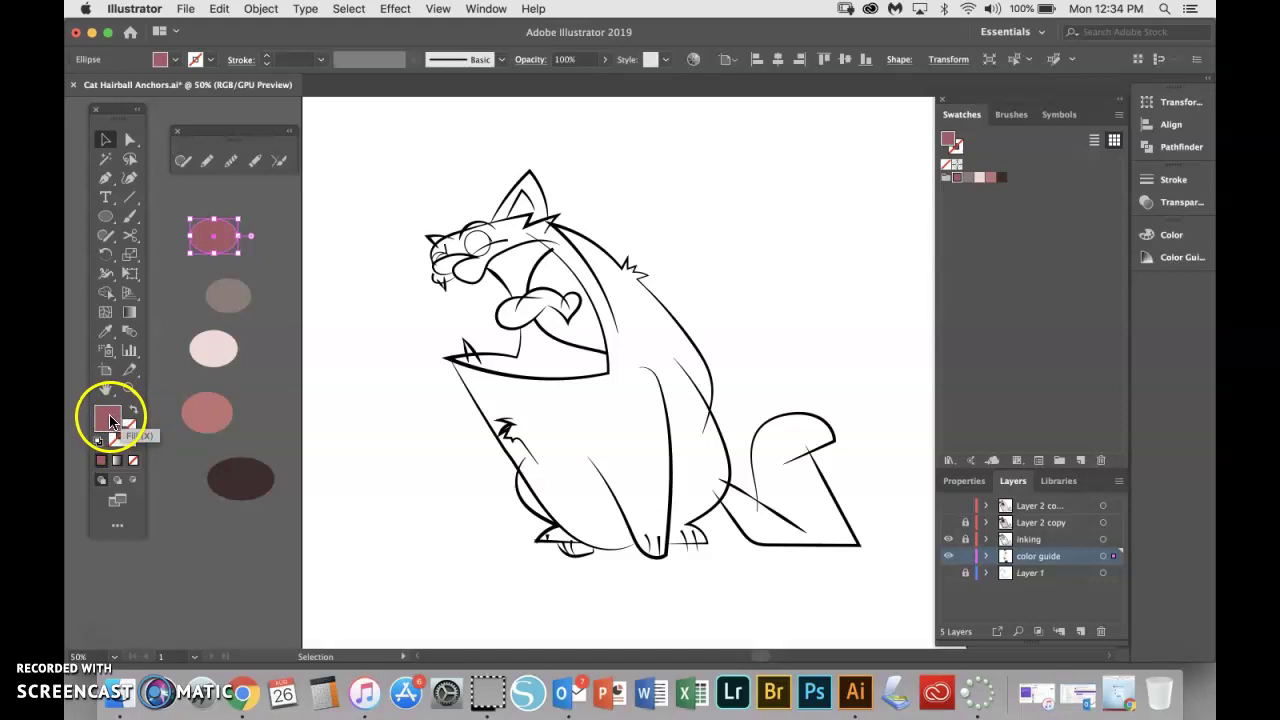
{"action": "left_click_drag", "start_coordinate": [138, 410], "coordinate": [1018, 177]}
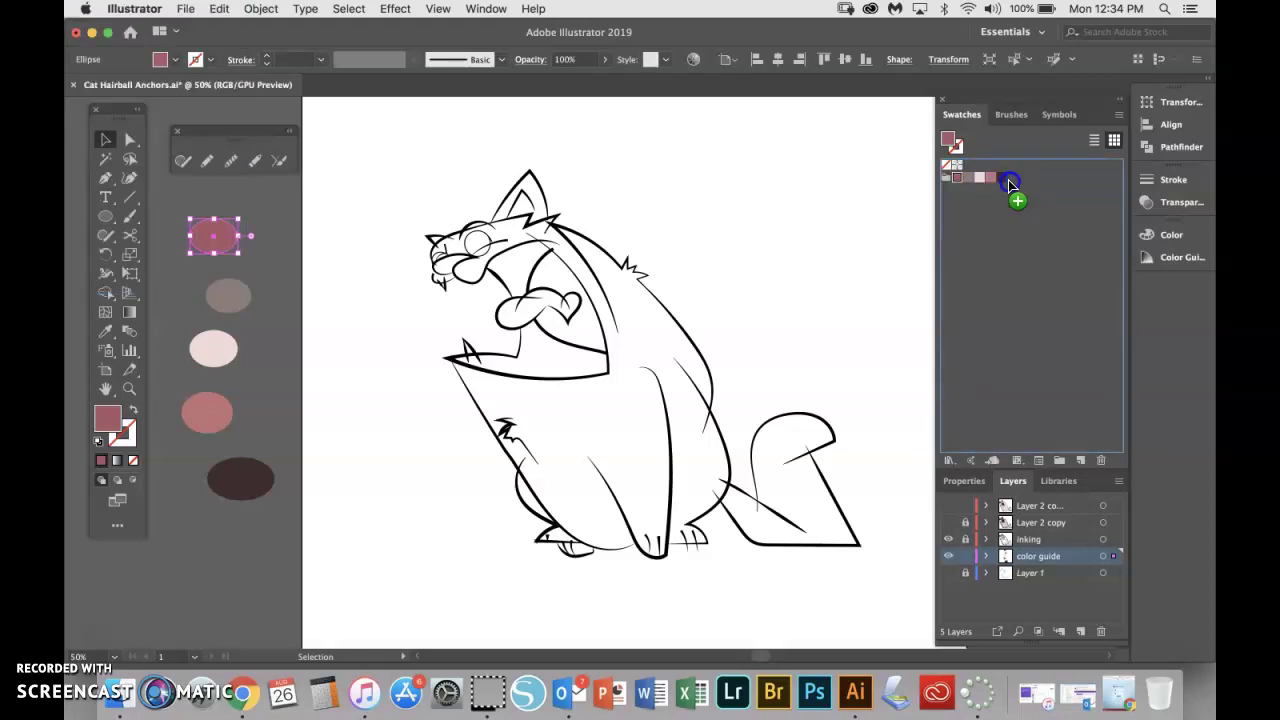
{"action": "left_click_drag", "start_coordinate": [1010, 184], "coordinate": [1011, 184]}
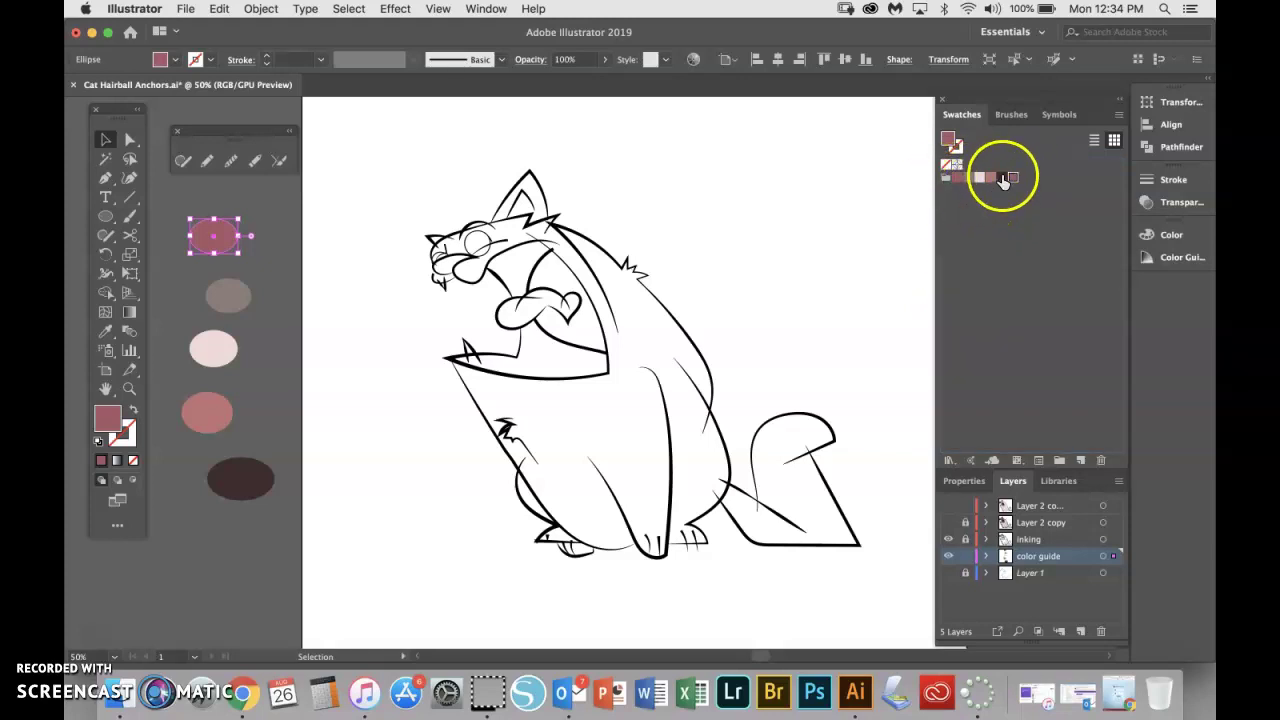
{"action": "left_click_drag", "start_coordinate": [998, 184], "coordinate": [989, 190]}
{"action": "left_click", "coordinate": [966, 556]}
Duplicate the inking layer and rename the copy as "live paint".
{"action": "left_click", "coordinate": [1060, 539]}
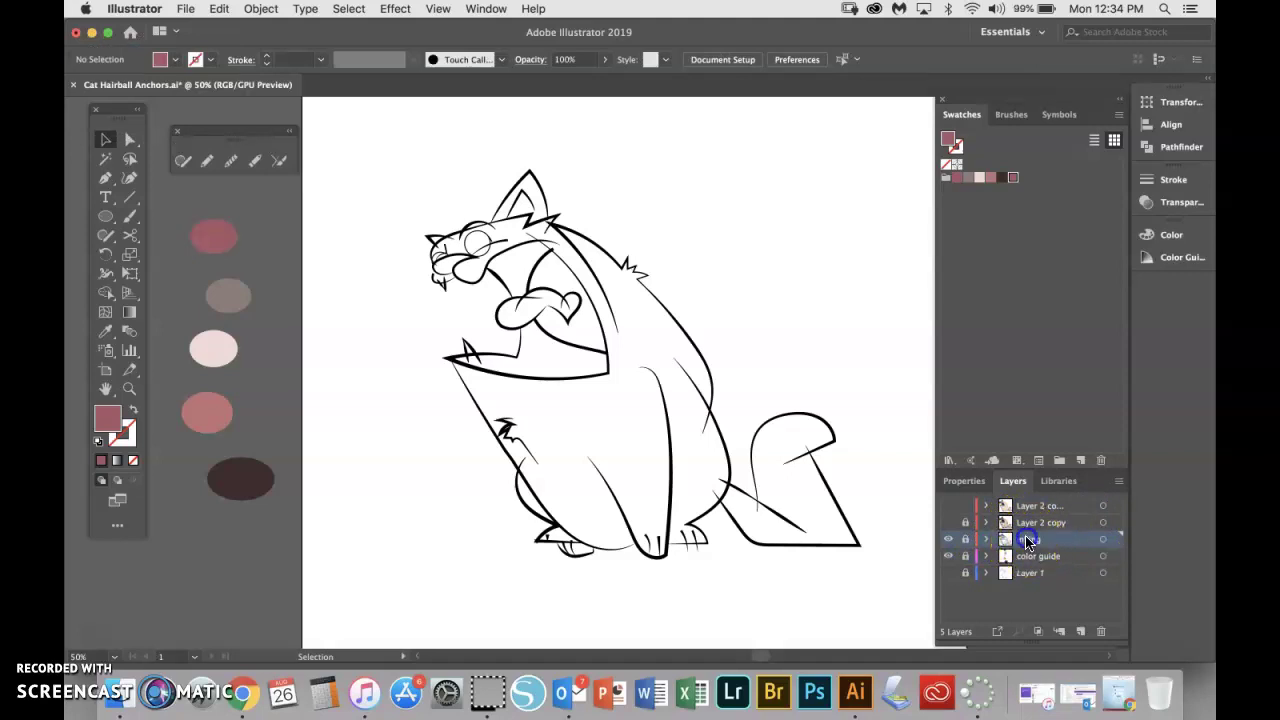
{"action": "mouse_move", "coordinate": [1028, 541]}
{"action": "left_mouse_down"}
{"action": "mouse_move", "coordinate": [1063, 569]}
{"action": "mouse_move", "coordinate": [1080, 632]}
{"action": "left_mouse_up"}
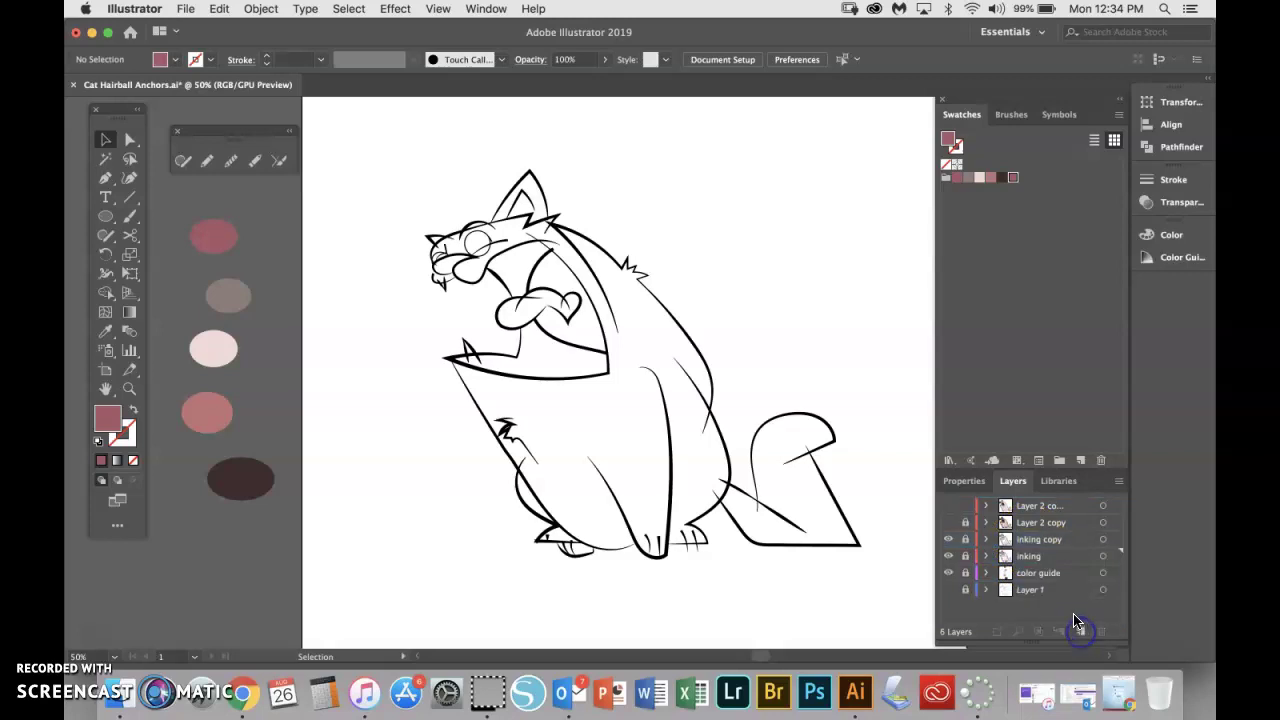
{"action": "left_click", "coordinate": [1035, 541]}
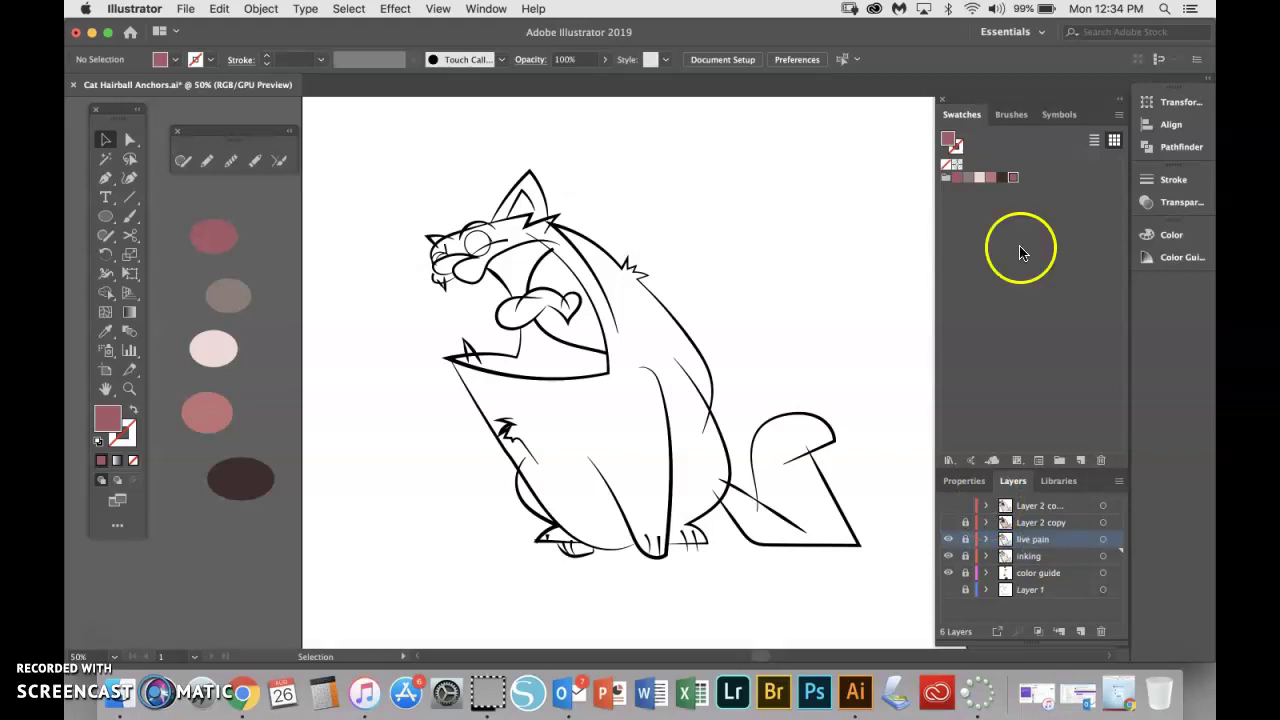
{"action": "left_click_drag", "start_coordinate": [1029, 540], "coordinate": [1031, 543]}
{"action": "double_click", "coordinate": [1031, 541]}
Unlock the live paint layer and select all of the cat's line art on it.
{"action": "left_click", "coordinate": [965, 543]}
{"action": "left_click", "coordinate": [965, 539]}
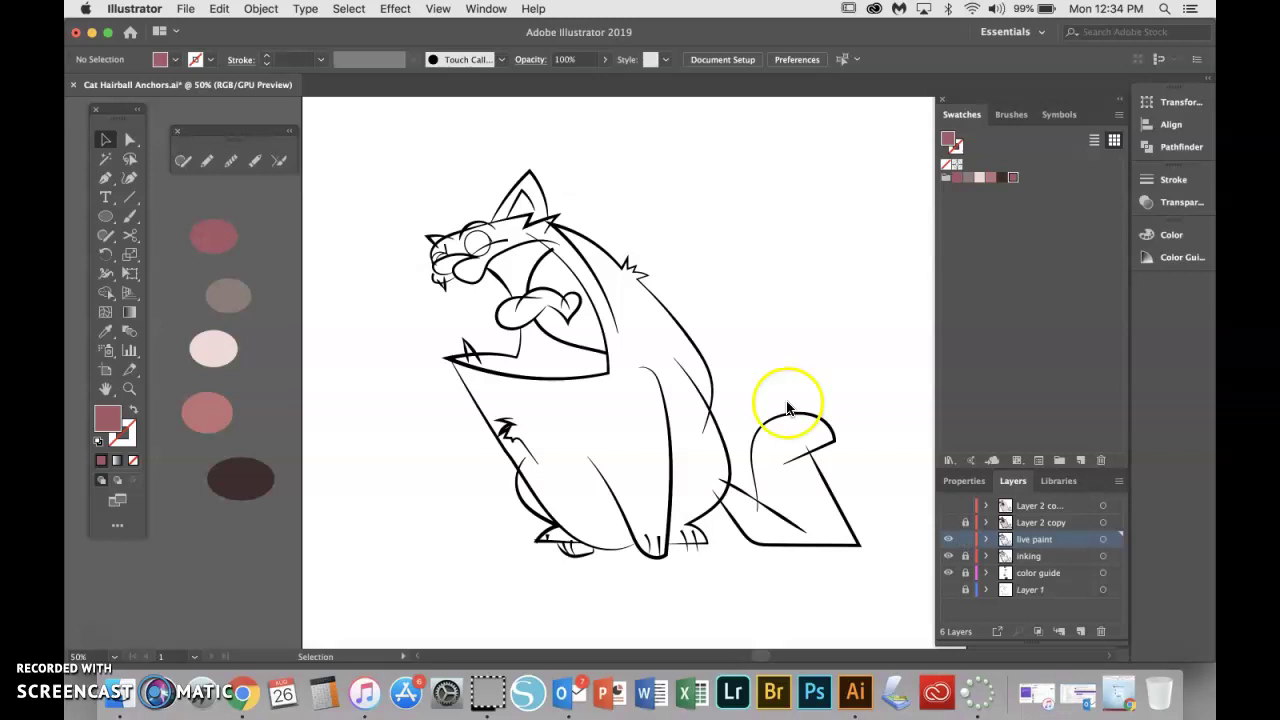
{"action": "left_click", "coordinate": [606, 336]}
{"action": "left_click", "coordinate": [425, 173]}
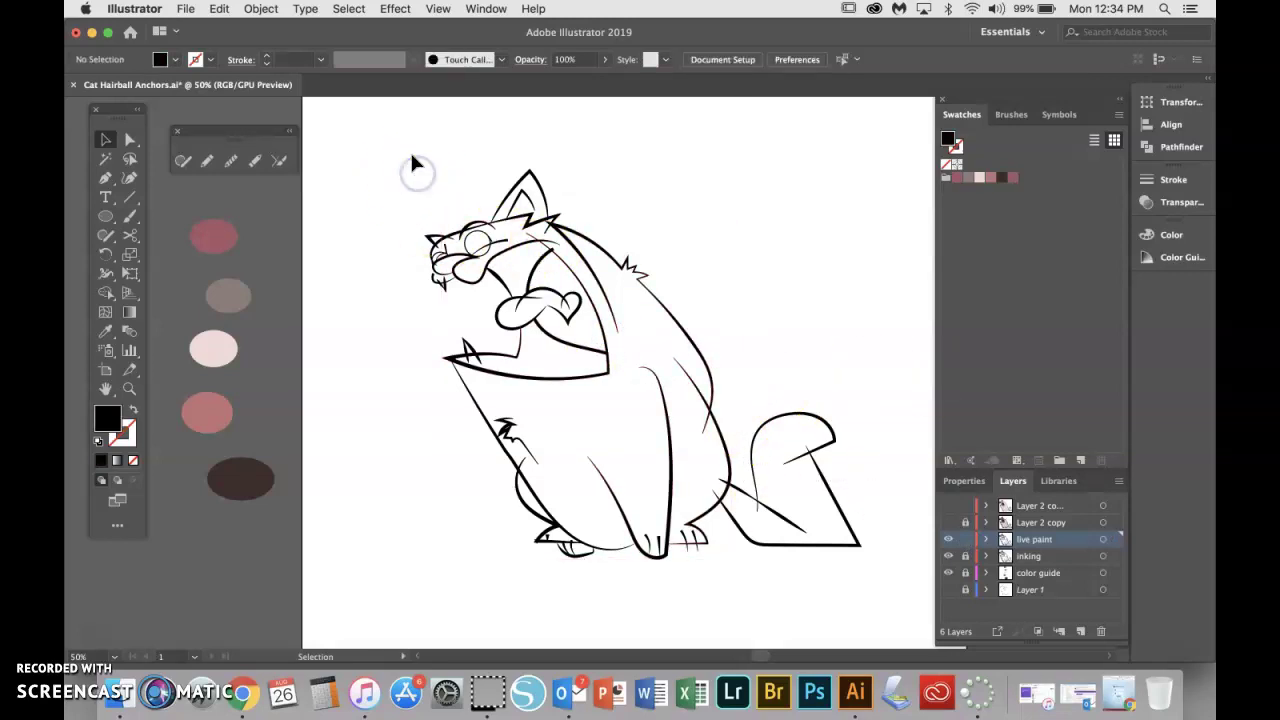
{"action": "left_click_drag", "start_coordinate": [389, 129], "coordinate": [887, 612]}
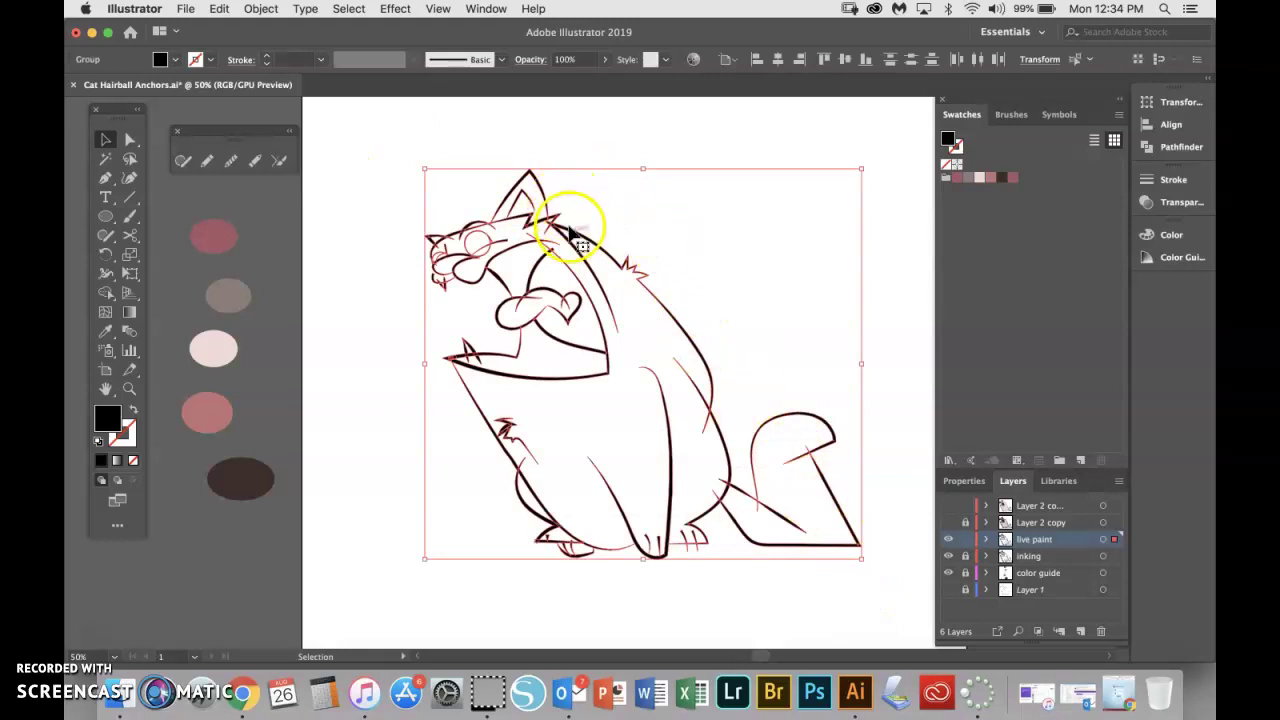
Make a Live Paint group from the selected cat line art.
{"action": "left_click", "coordinate": [262, 9]}
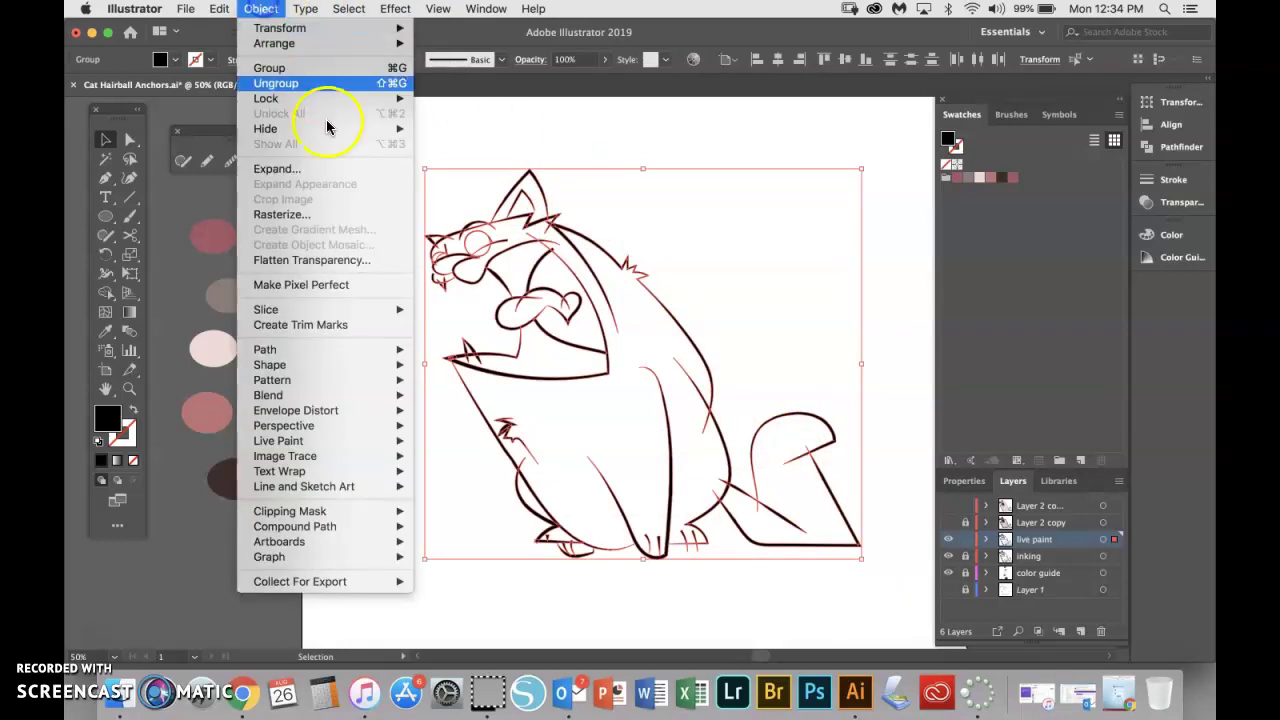
{"action": "left_click", "coordinate": [430, 441]}
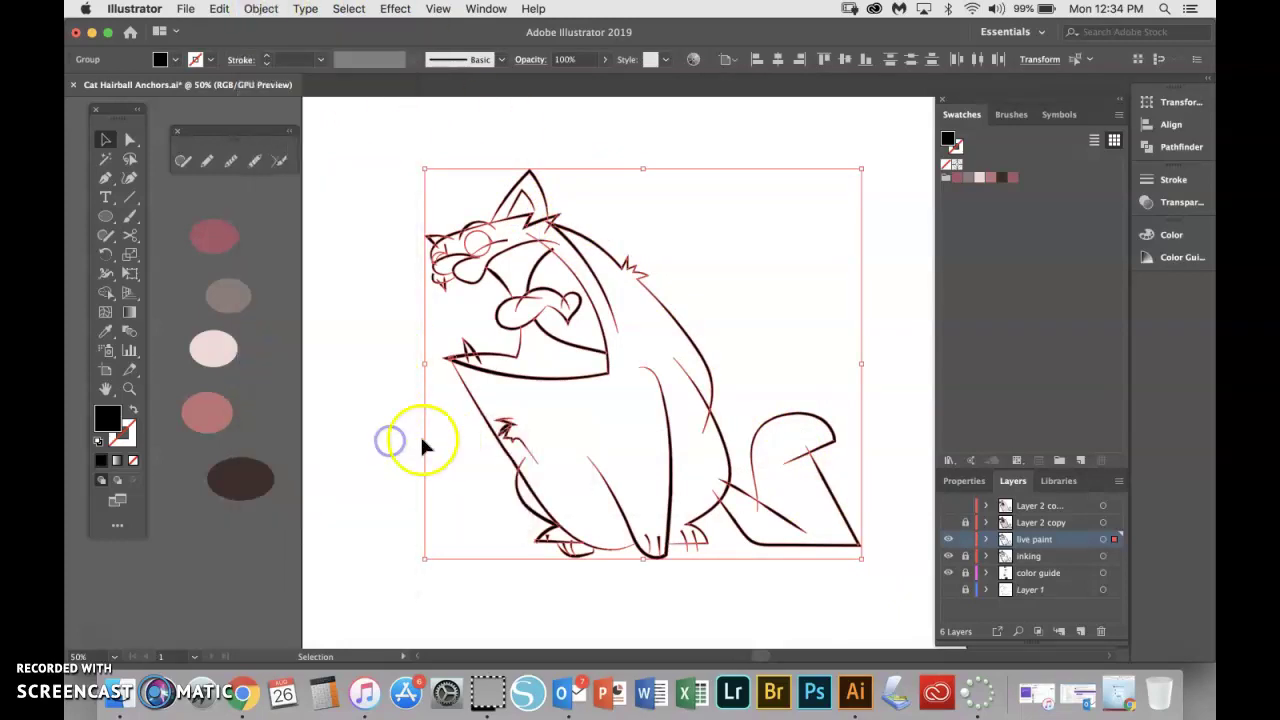
{"action": "left_click", "coordinate": [262, 9]}
{"action": "mouse_move", "coordinate": [371, 443]}
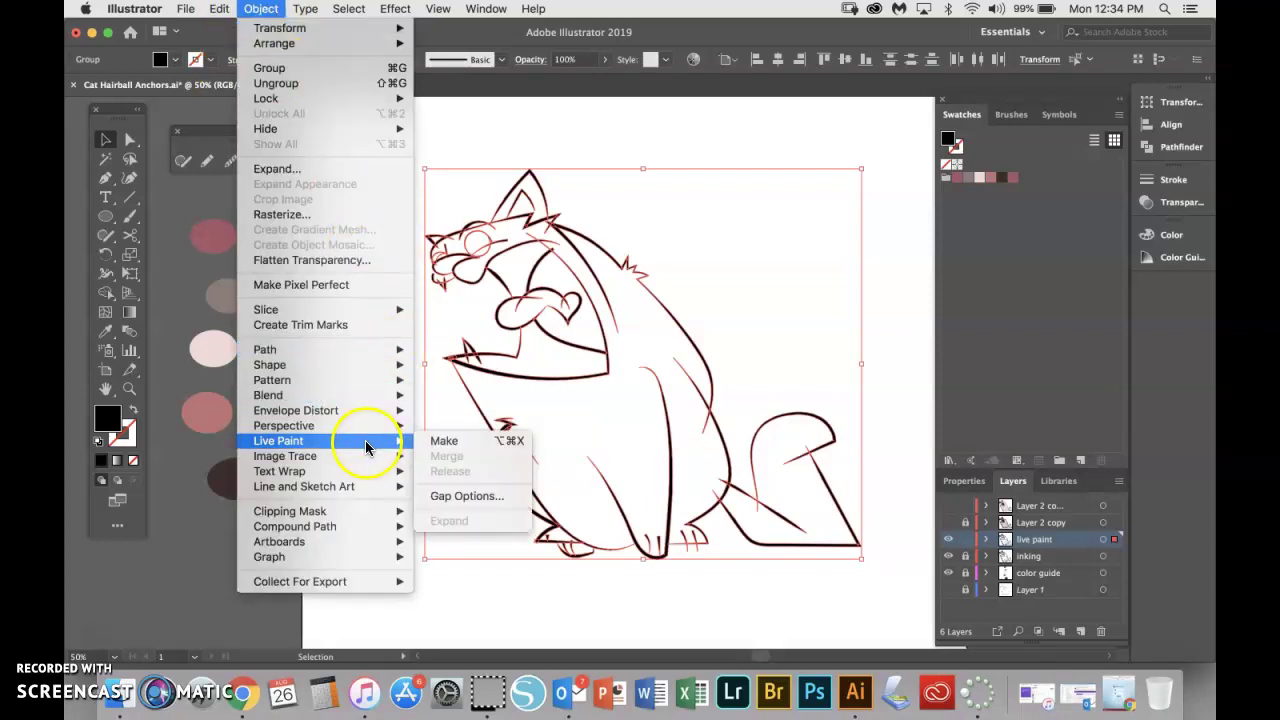
{"action": "left_click", "coordinate": [443, 443]}
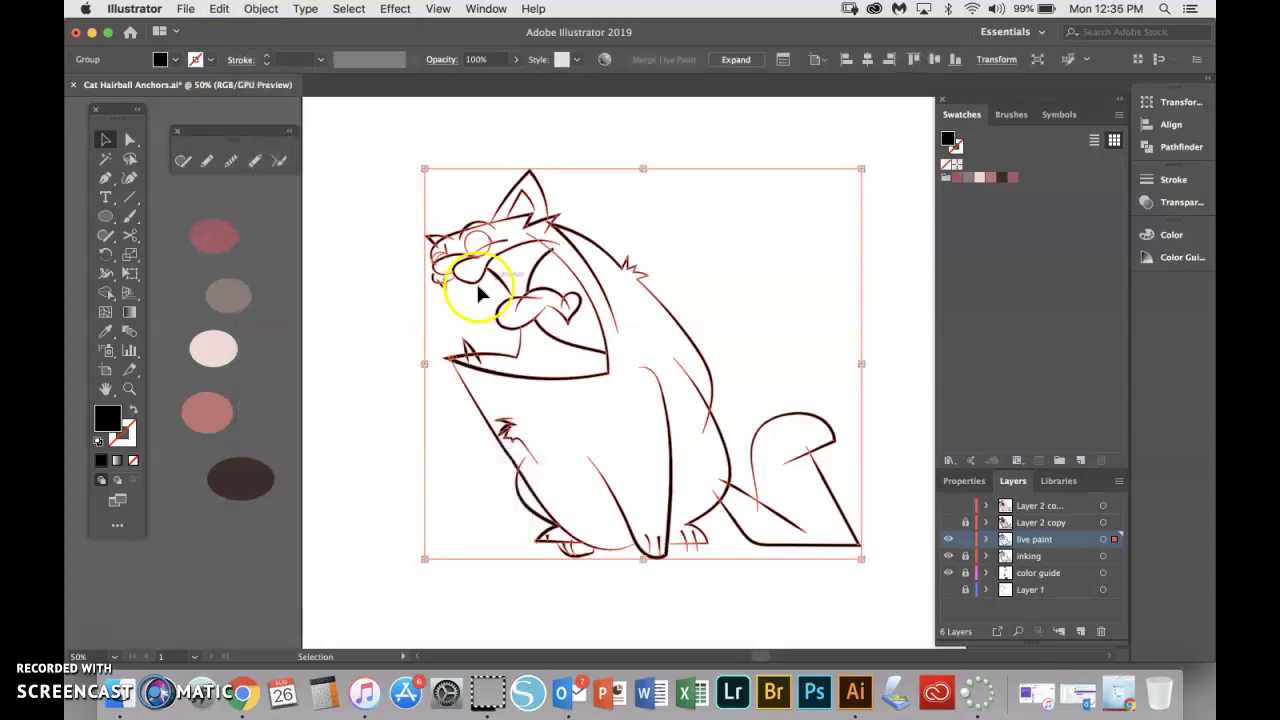
Activate the Live Paint Bucket and load it with the swatch color group.
{"action": "left_click", "coordinate": [104, 294]}
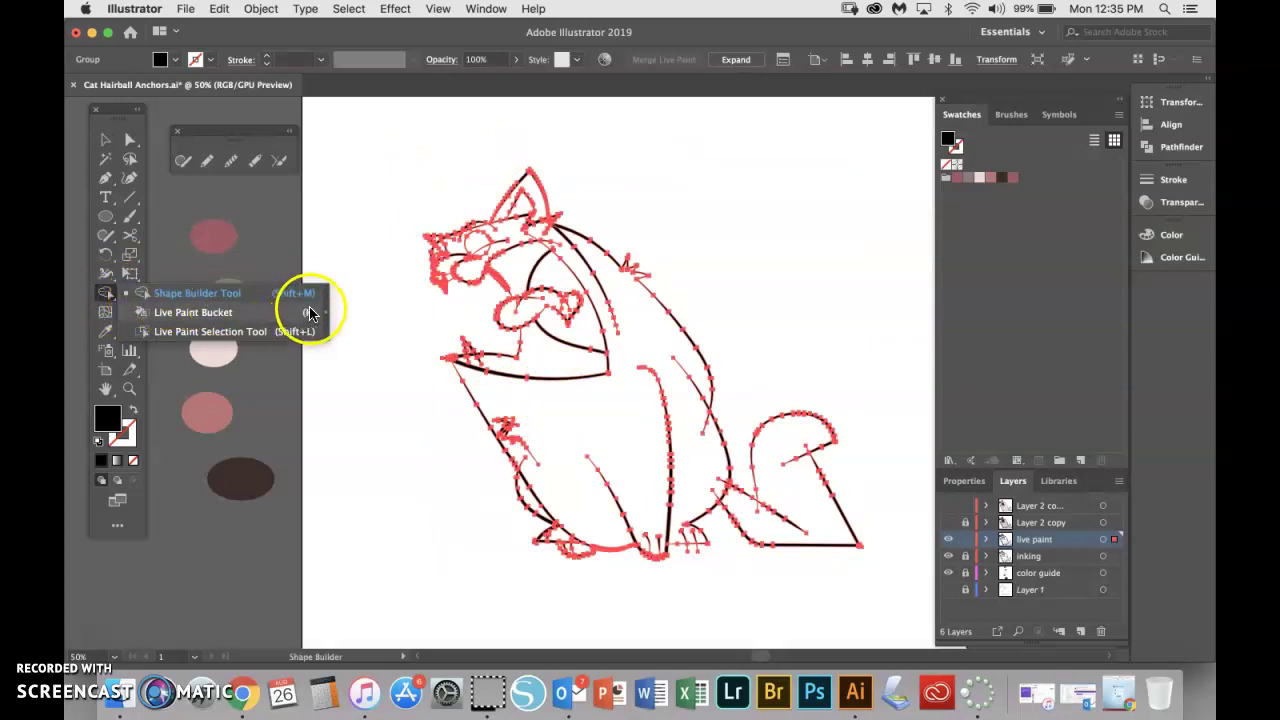
{"action": "left_click_drag", "start_coordinate": [310, 314], "coordinate": [211, 314]}
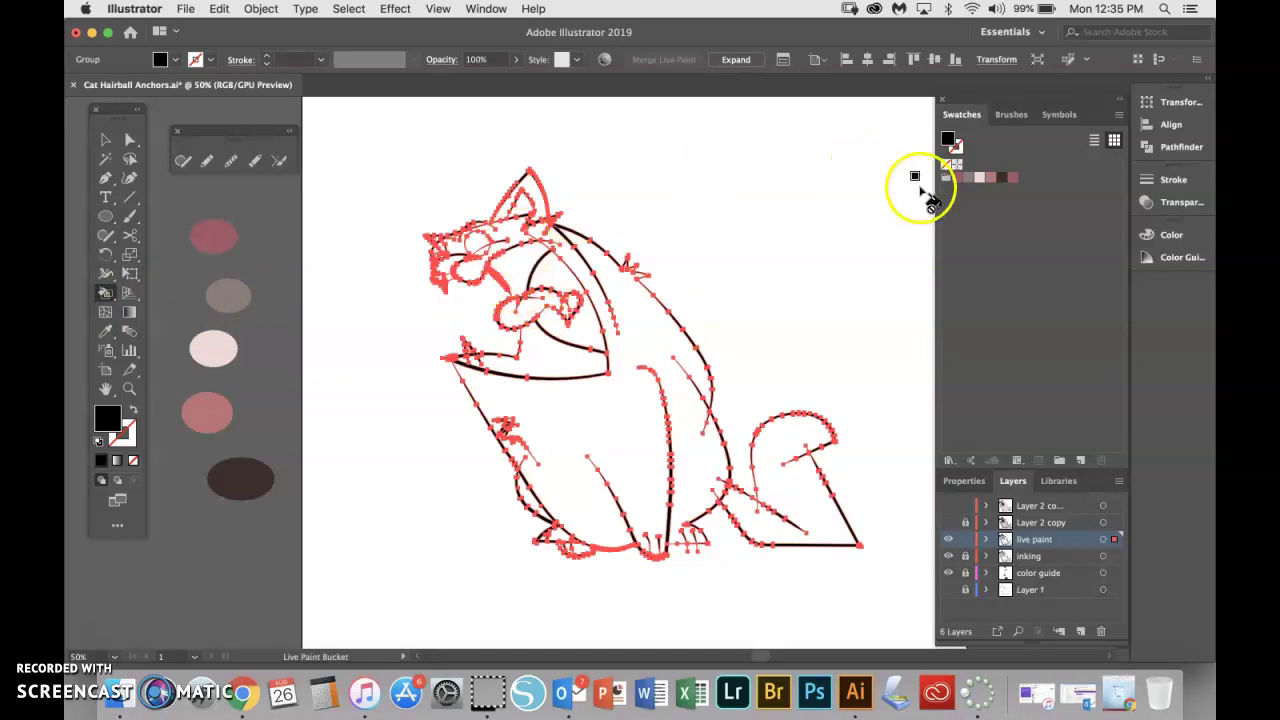
{"action": "left_click_drag", "start_coordinate": [921, 190], "coordinate": [945, 186]}
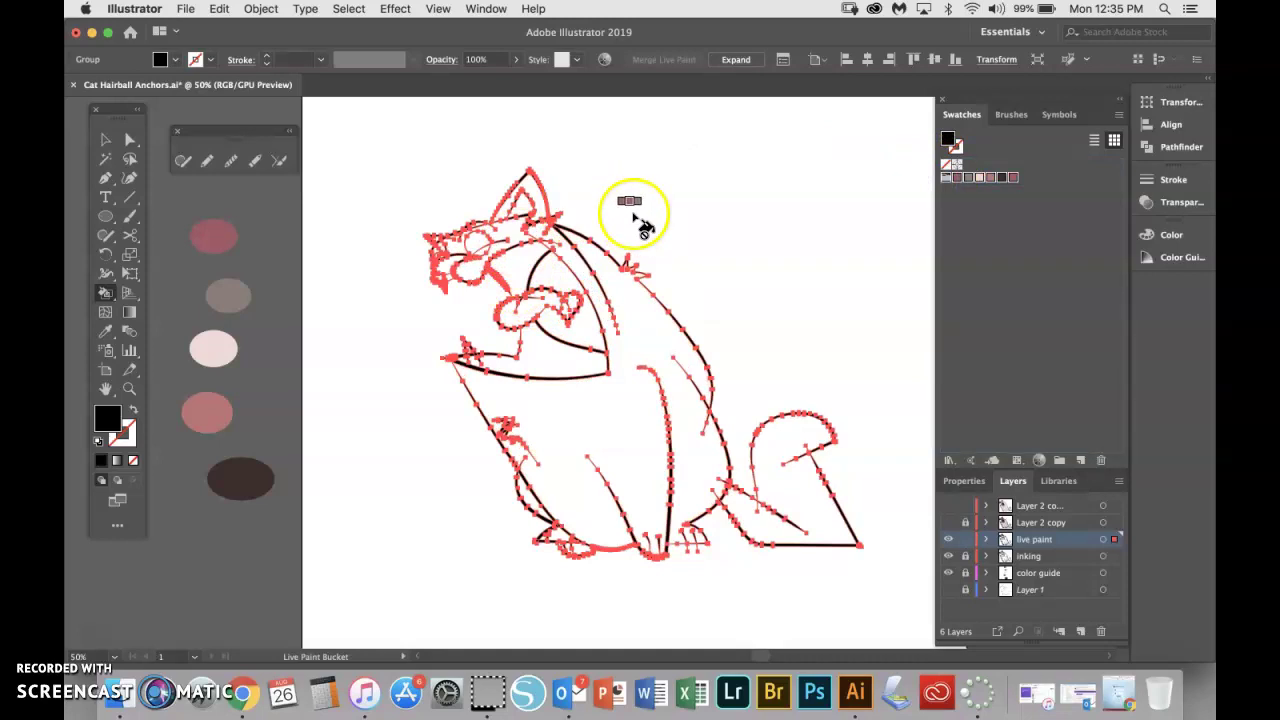
Cycle through the color group to the pale pink swatch and fill the cat's body with it.
{"action": "key", "text": "Right"}
{"action": "key", "text": "Right"}
{"action": "key", "text": "Right"}
{"action": "key", "text": "Right"}
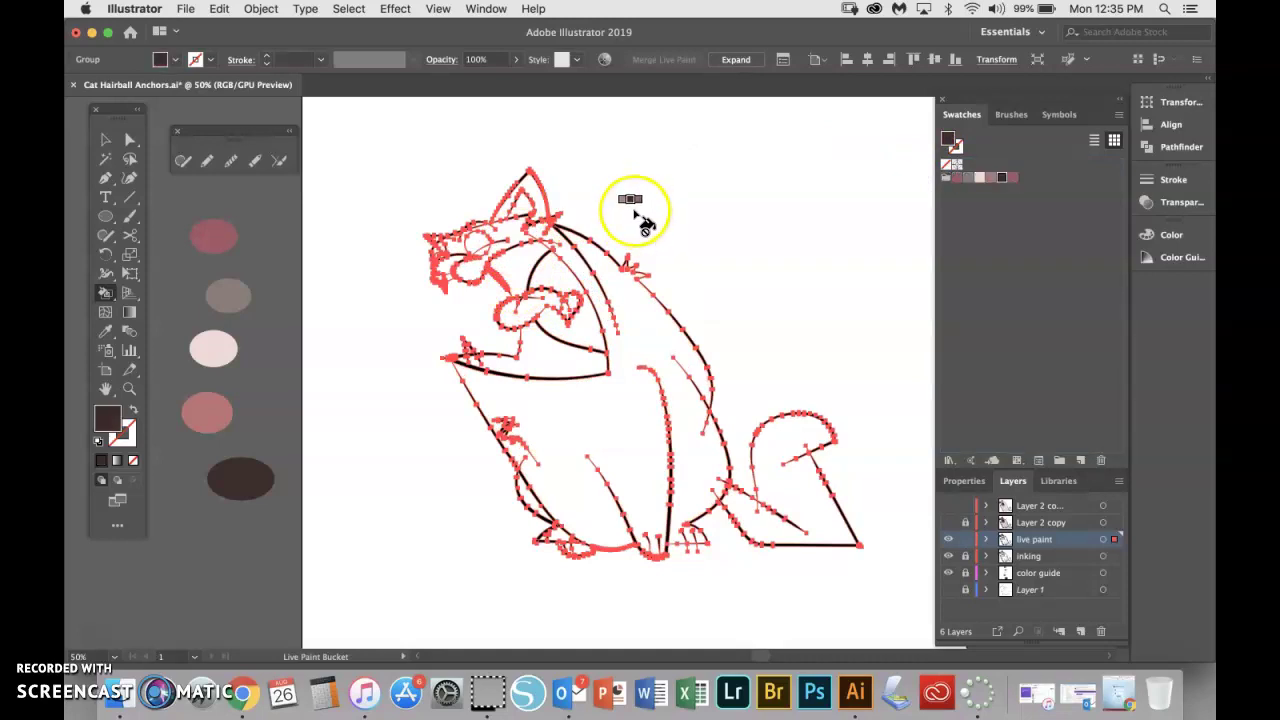
{"action": "key", "text": "Right"}
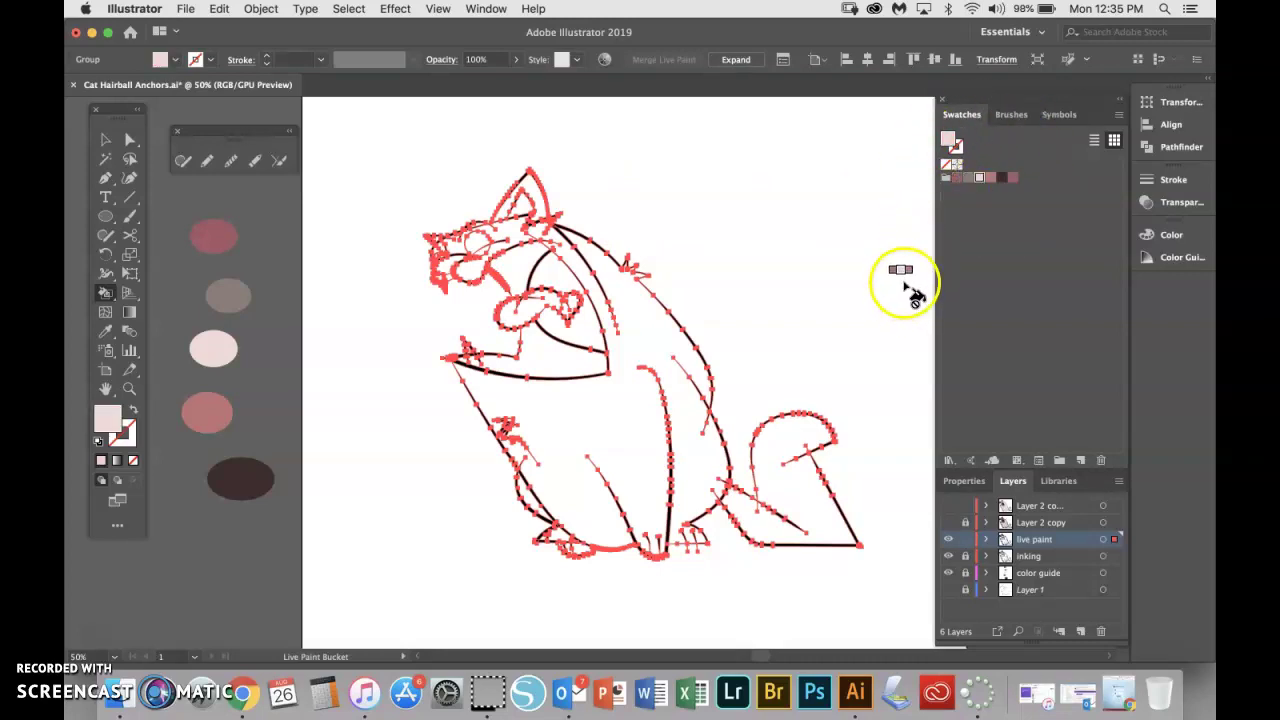
{"action": "key", "text": "Right"}
{"action": "key", "text": "Right"}
{"action": "key", "text": "Right"}
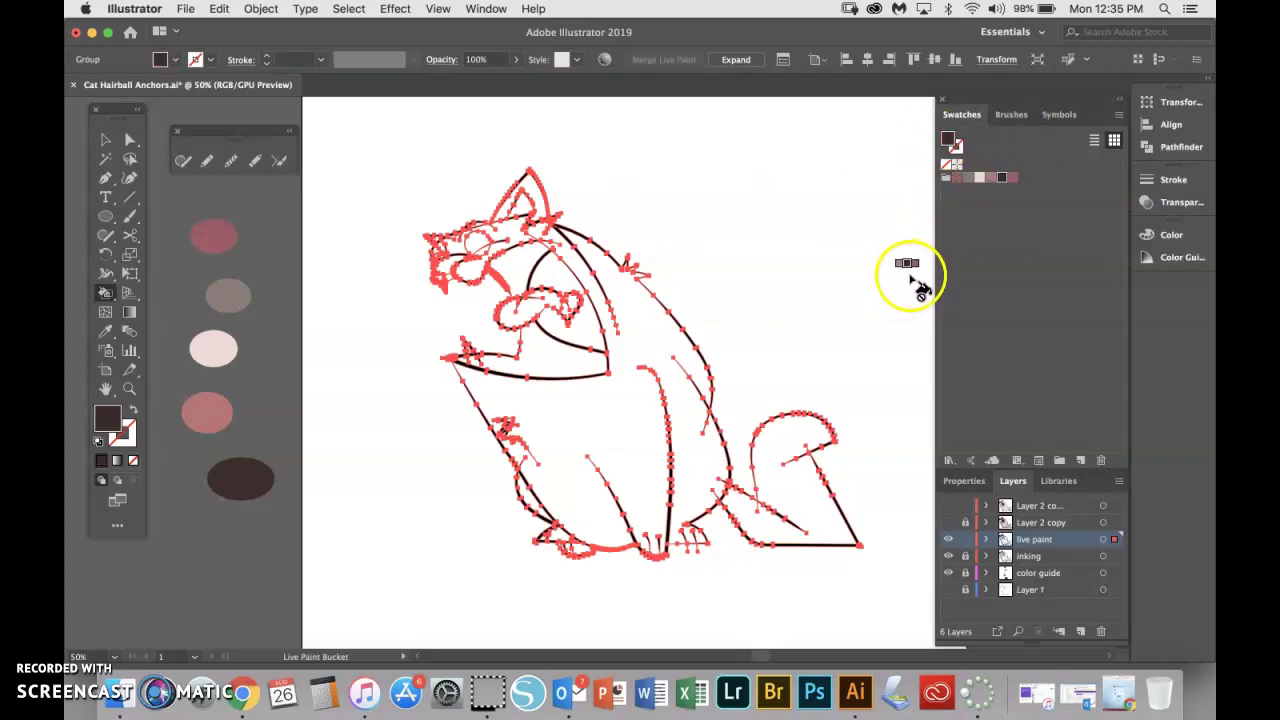
{"action": "key", "text": "Right"}
{"action": "key", "text": "Right"}
{"action": "key", "text": "Right"}
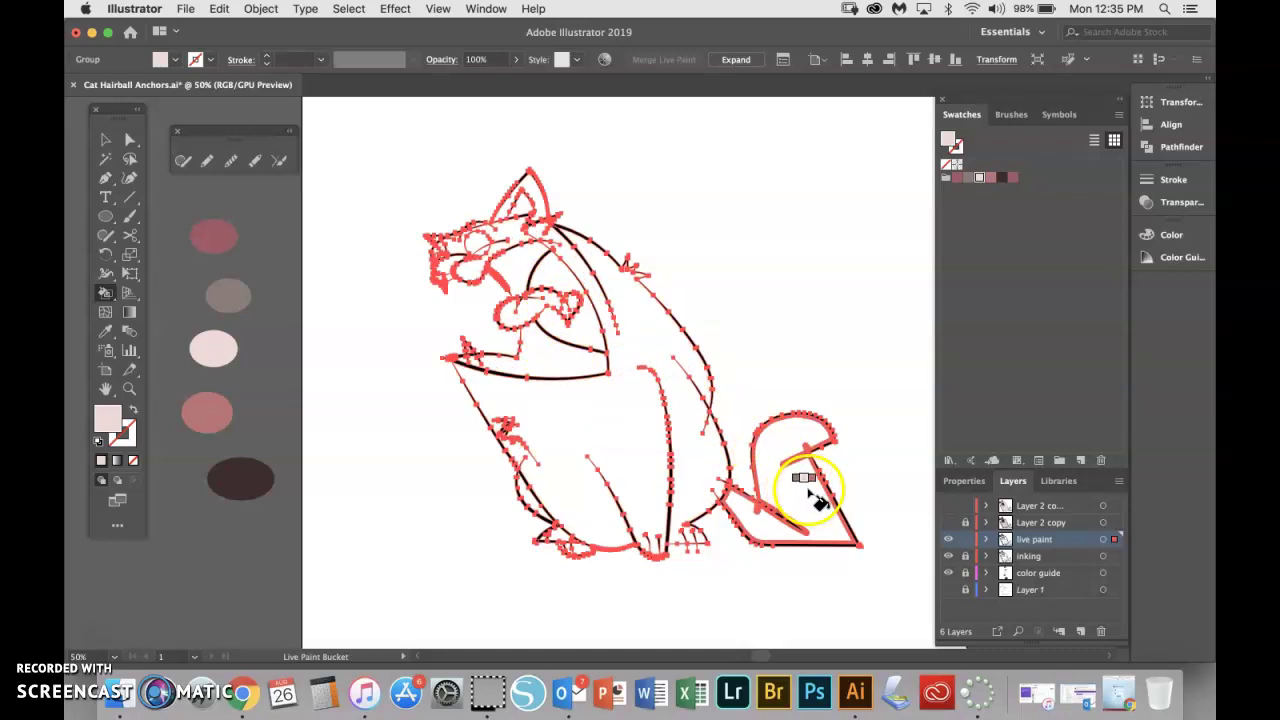
{"action": "left_click", "coordinate": [608, 421]}
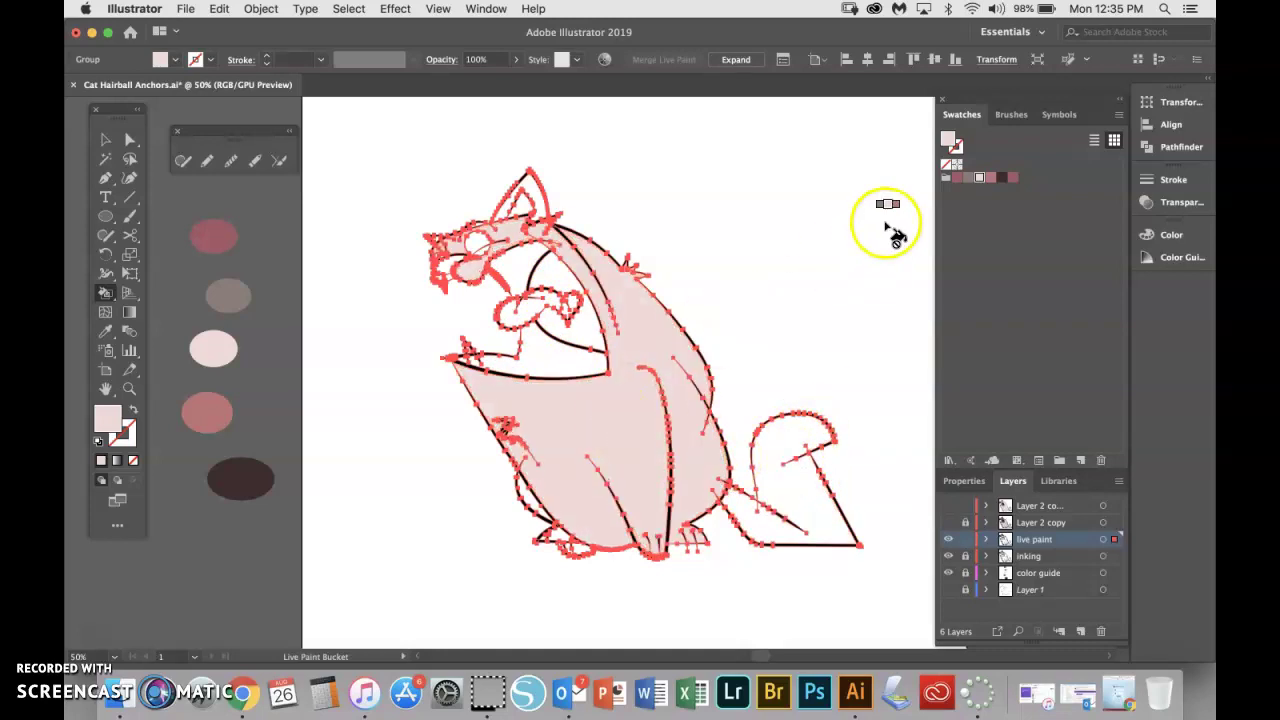
Fill the inside of the cat's throat with the dark brown swatch.
{"action": "key", "text": "Right"}
{"action": "key", "text": "Right"}
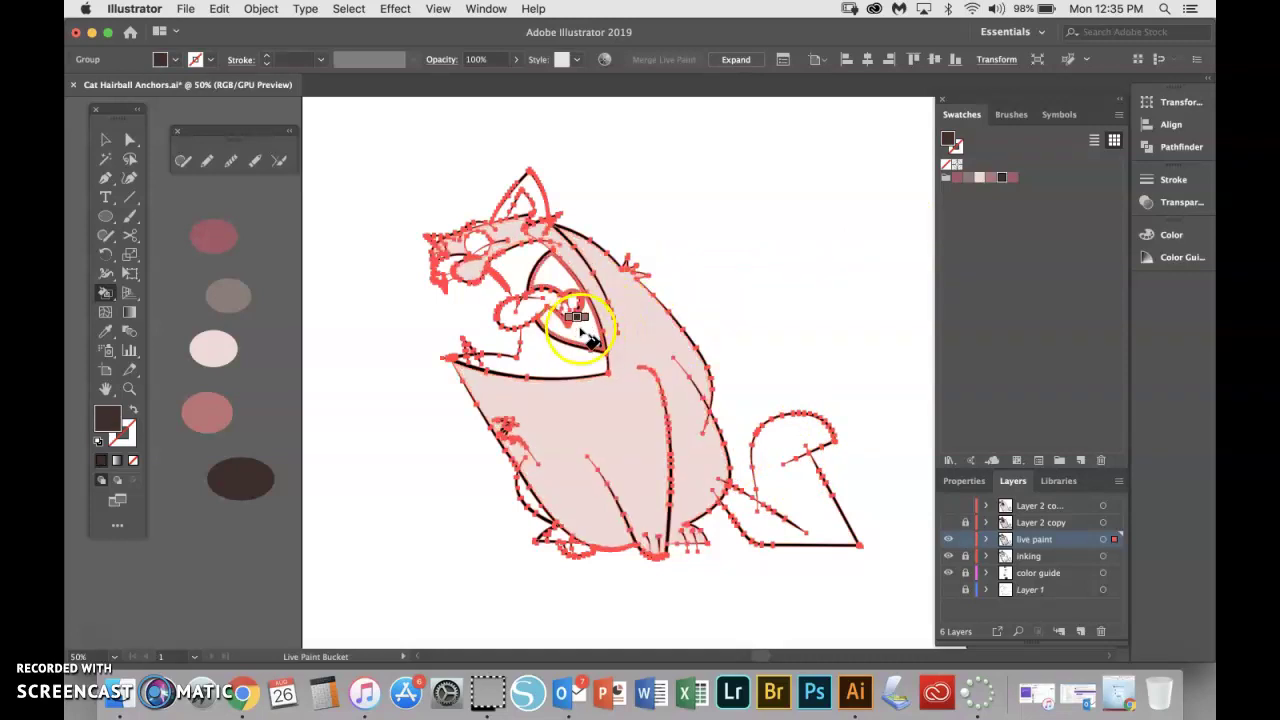
{"action": "left_click", "coordinate": [580, 332]}
Fill the lower part of the cat's open mouth with the gray-brown swatch.
{"action": "key", "text": "Left"}
{"action": "key", "text": "Left"}
{"action": "key", "text": "Left"}
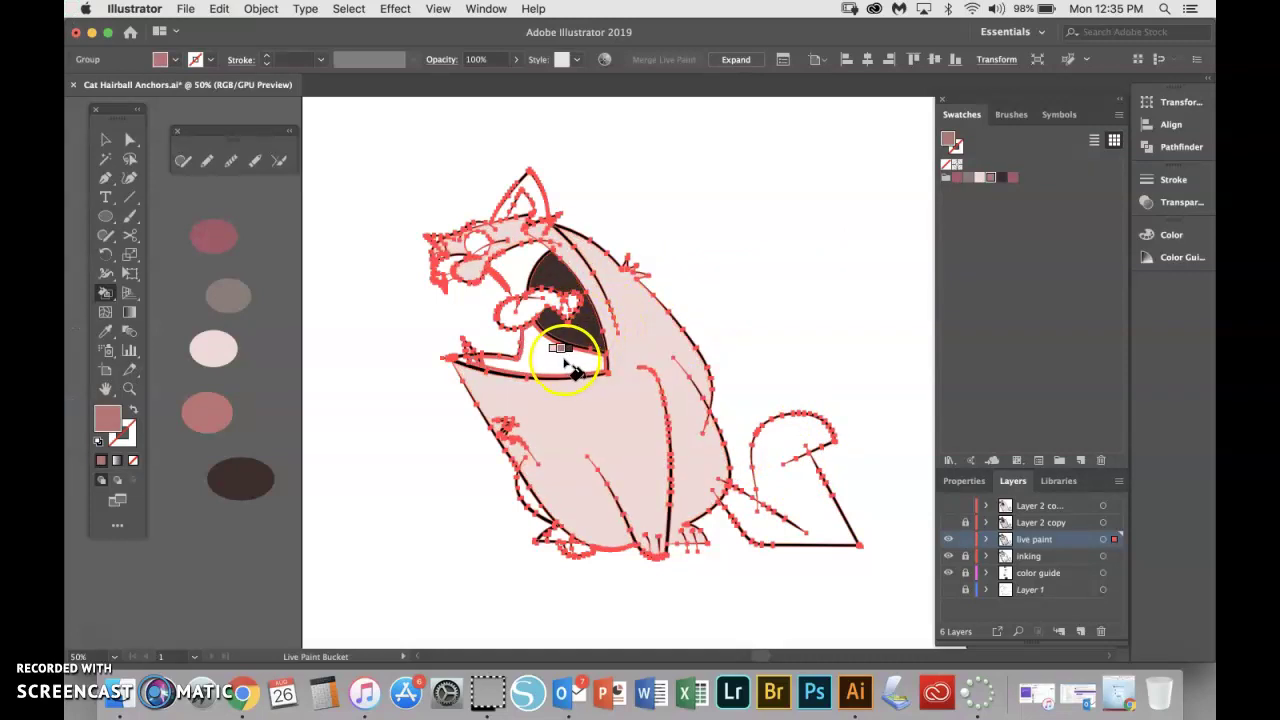
{"action": "left_click", "coordinate": [552, 360]}
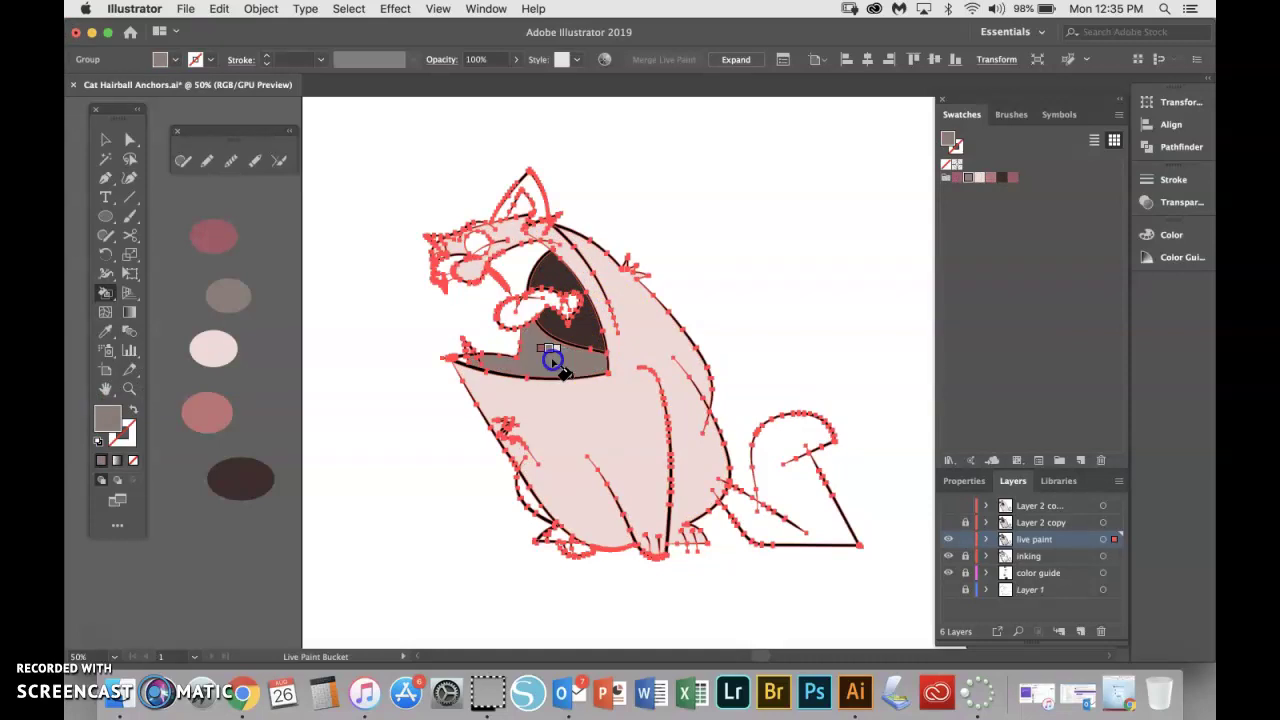
Fill the cat's tongue with the salmon pink swatch and the upper part of its open mouth with the gray-brown swatch.
{"action": "key", "text": "Right"}
{"action": "key", "text": "Right"}
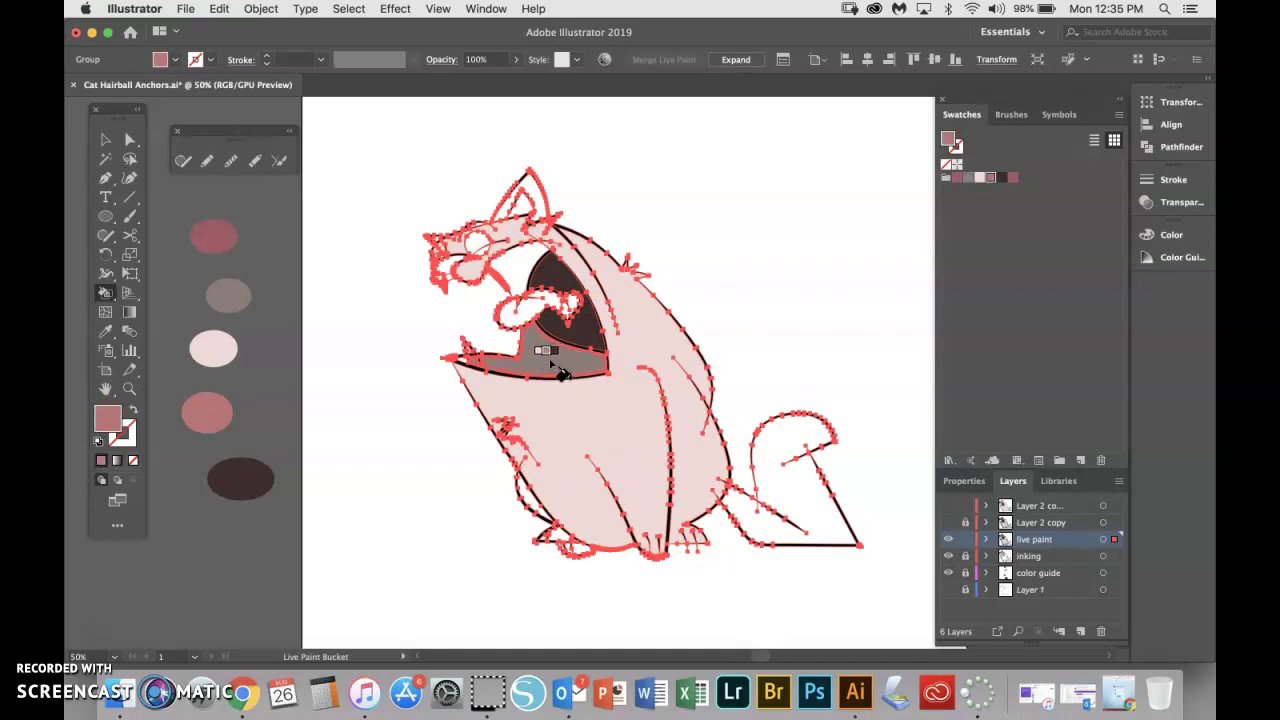
{"action": "left_click", "coordinate": [525, 308]}
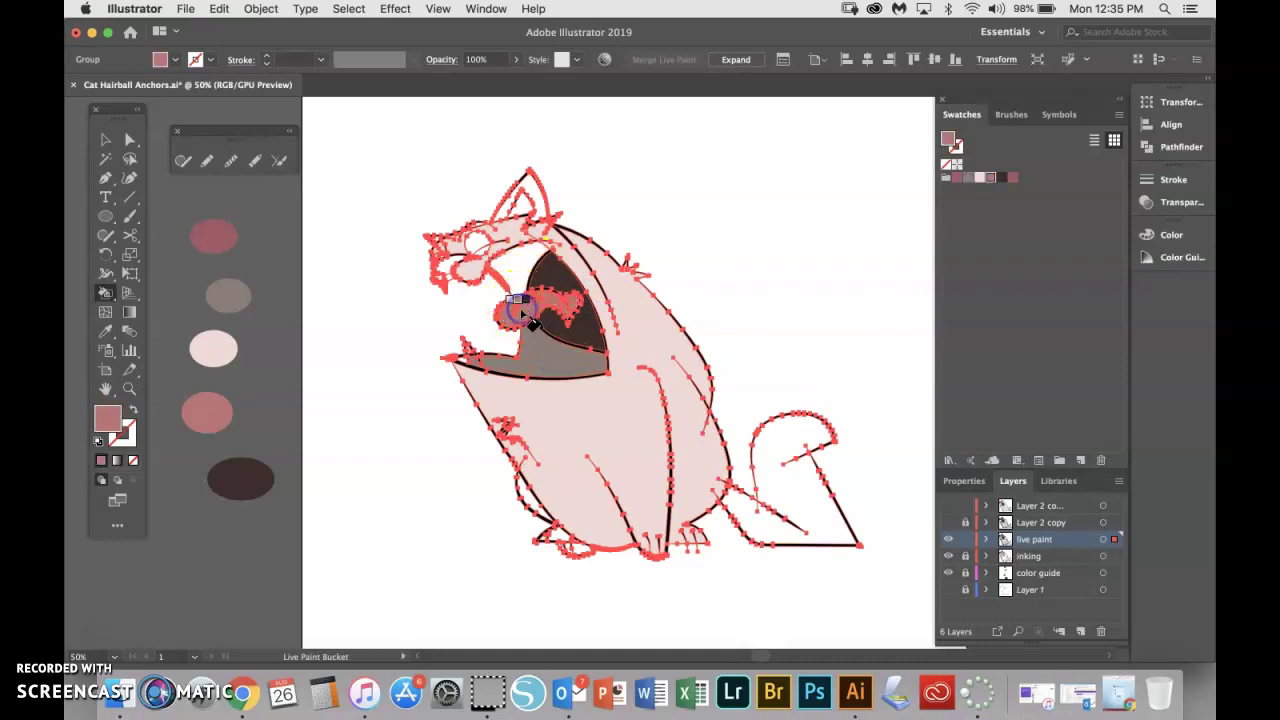
{"action": "key", "text": "Right"}
{"action": "left_click", "coordinate": [528, 266]}
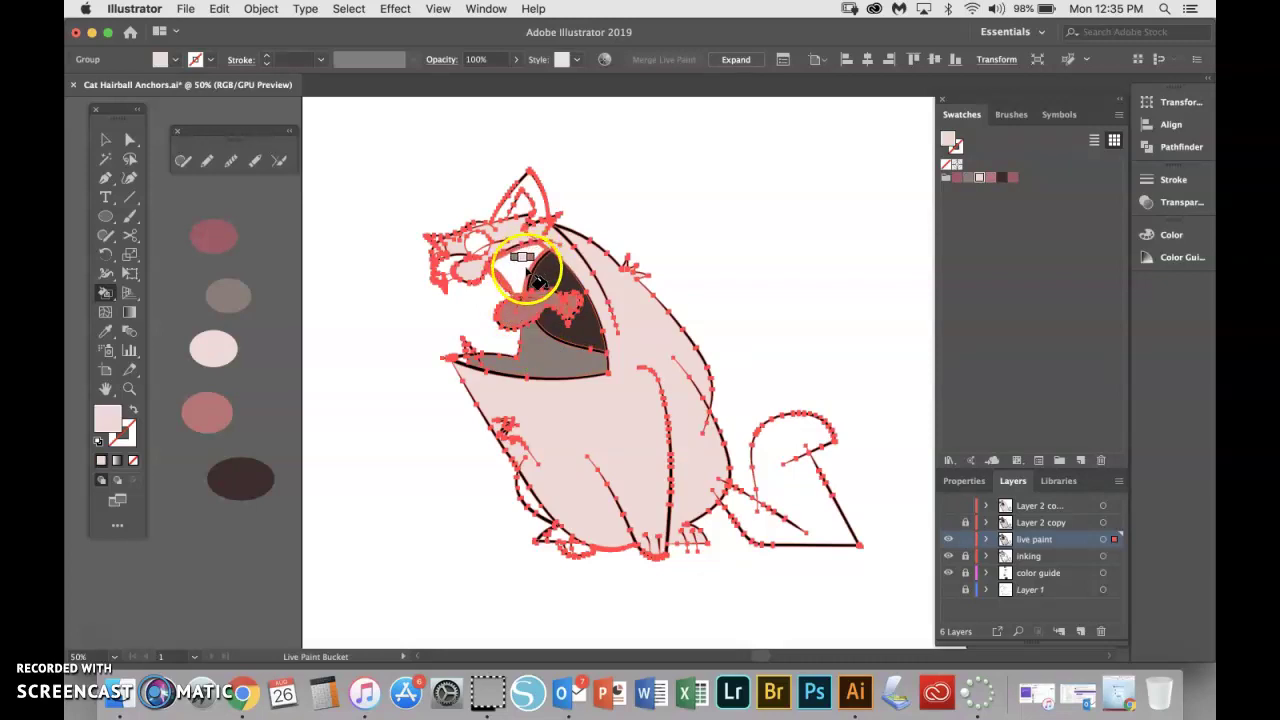
{"action": "key", "text": "Left"}
{"action": "left_click", "coordinate": [514, 262]}
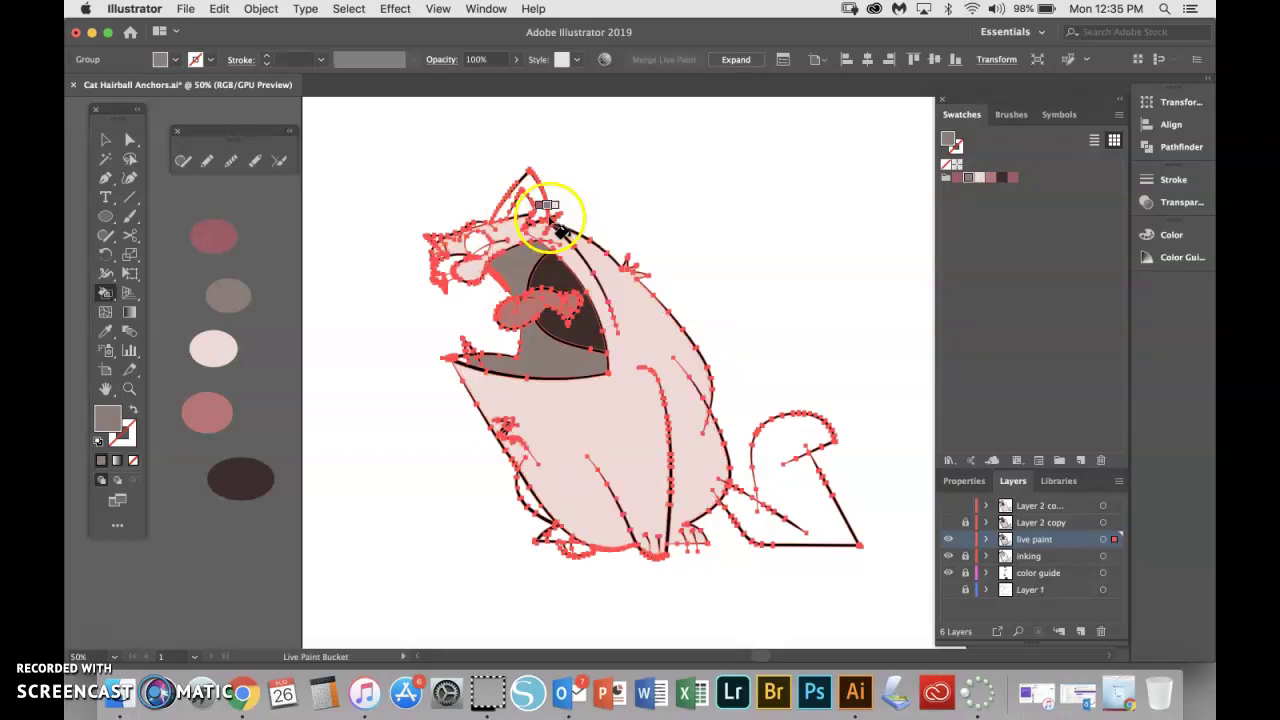
Fill the inside of the cat's ear with the dark brown swatch and the tail with the pale pink swatch.
{"action": "key", "text": "Right"}
{"action": "key", "text": "Right"}
{"action": "key", "text": "Right"}
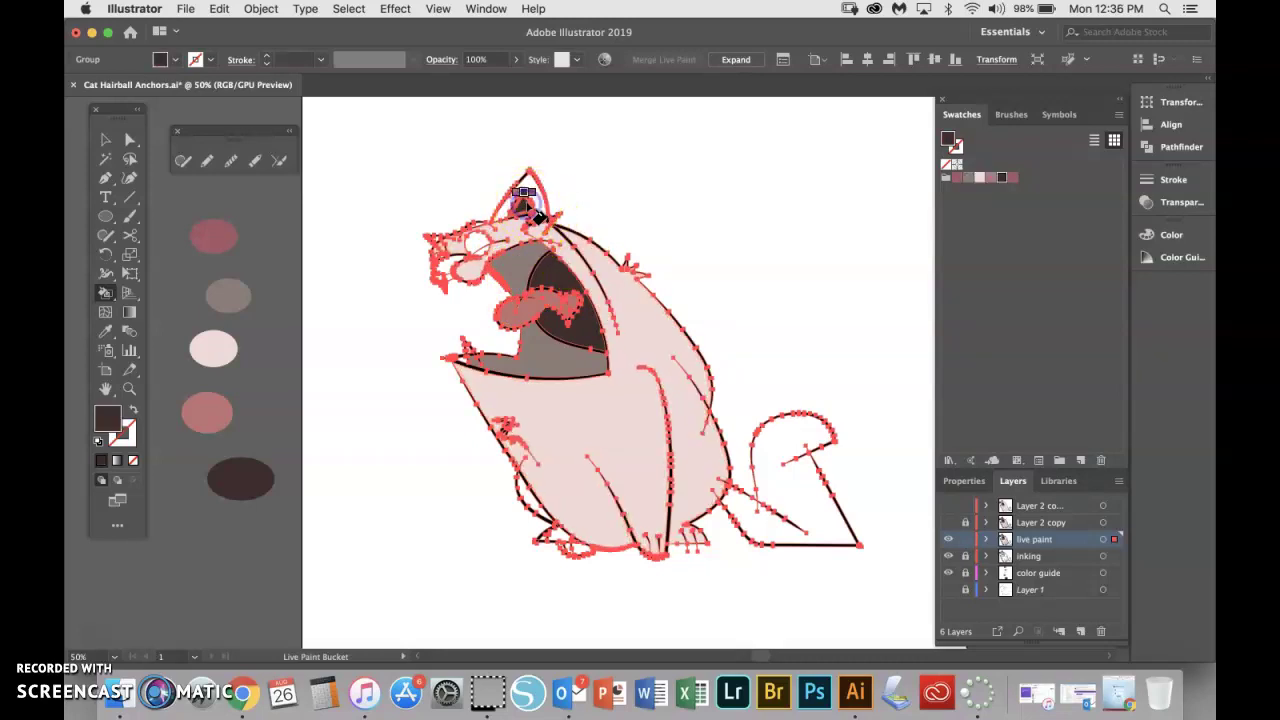
{"action": "key", "text": "Left"}
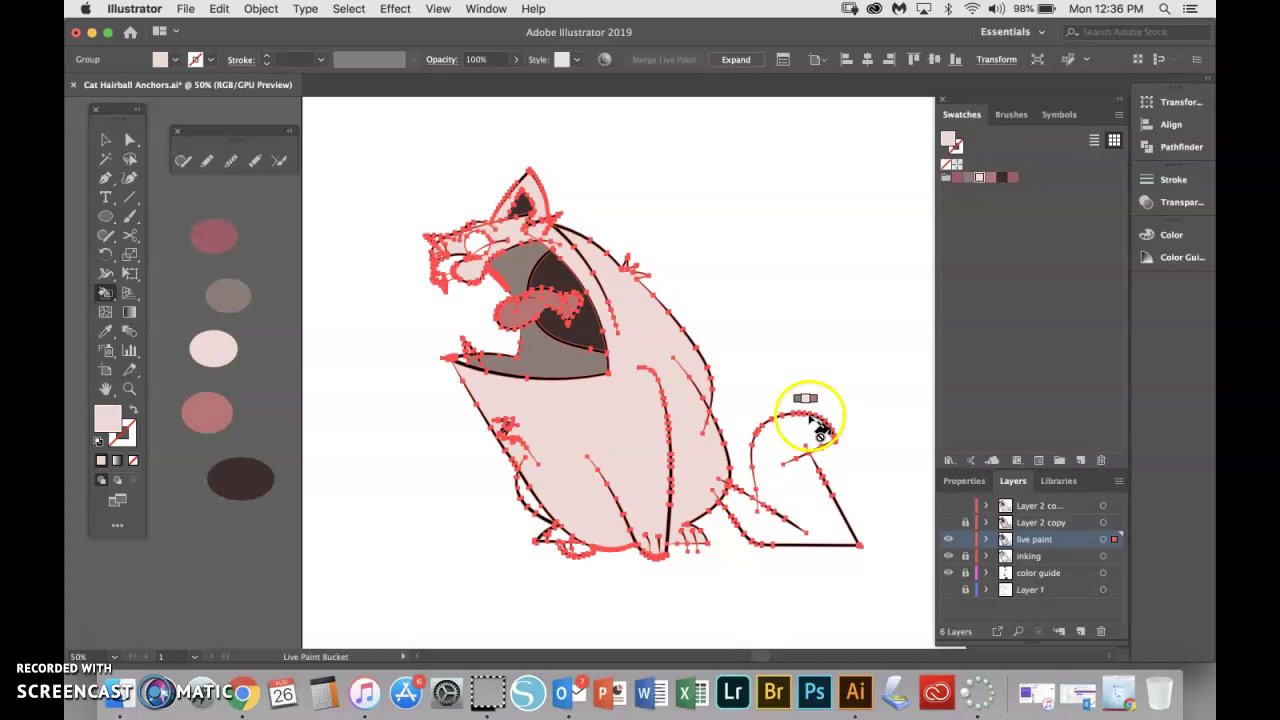
{"action": "left_click", "coordinate": [798, 492]}
{"action": "left_click_drag", "start_coordinate": [797, 490], "coordinate": [800, 486]}
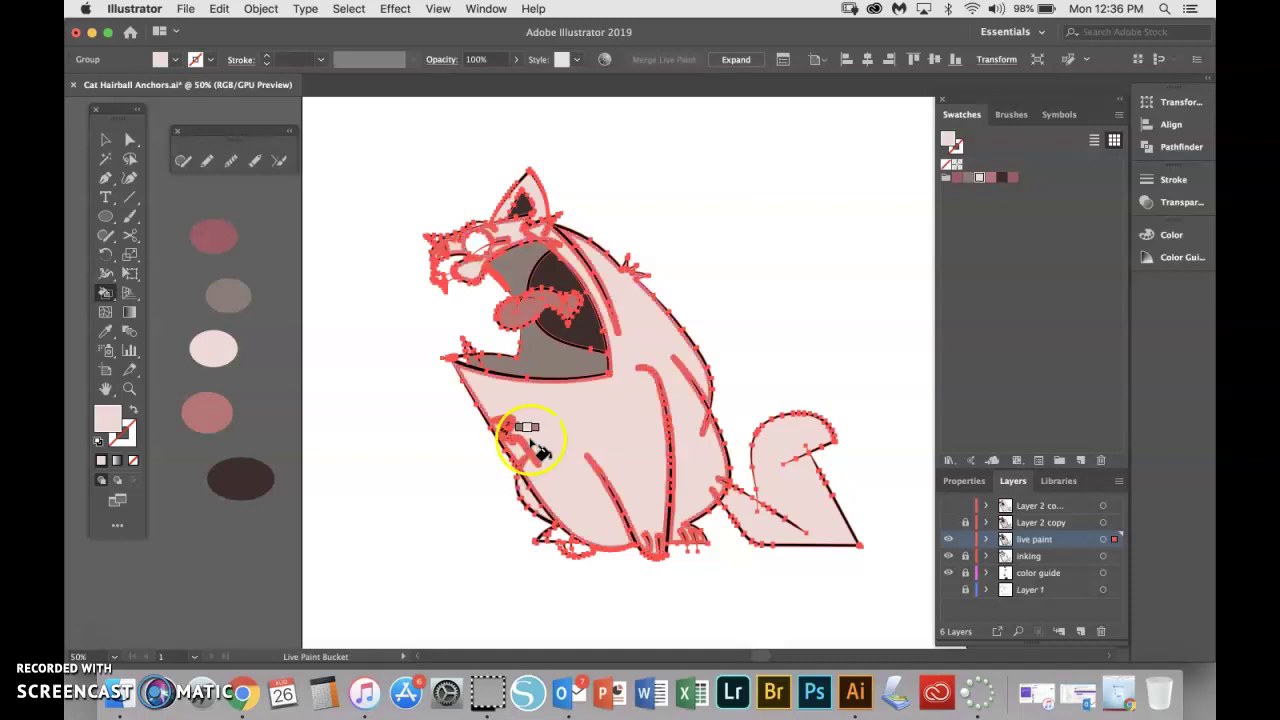
Fill the cat's nose, eye and rear foot below the belly with the salmon pink swatch.
{"action": "mouse_move", "coordinate": [468, 318]}
{"action": "left_mouse_down"}
{"action": "mouse_move", "coordinate": [523, 294]}
{"action": "mouse_move", "coordinate": [449, 283]}
{"action": "mouse_move", "coordinate": [459, 291]}
{"action": "left_mouse_up"}
{"action": "key", "text": "Right"}
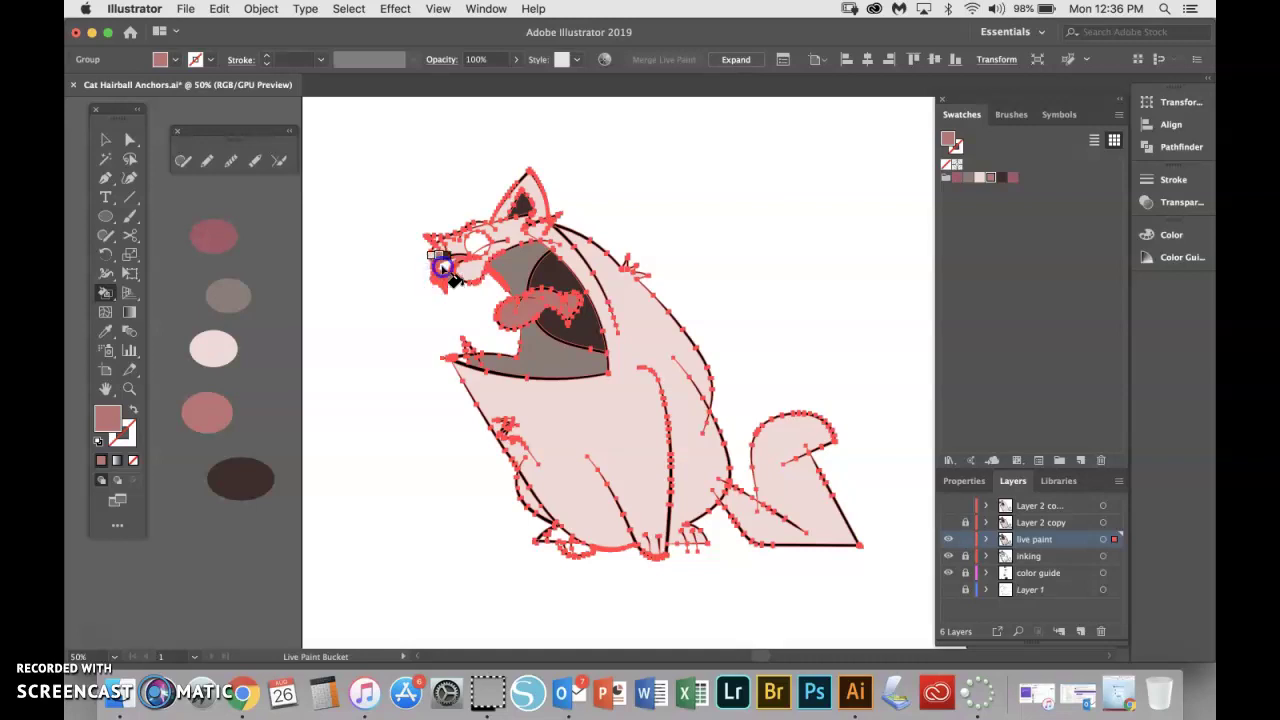
{"action": "left_click", "coordinate": [442, 268]}
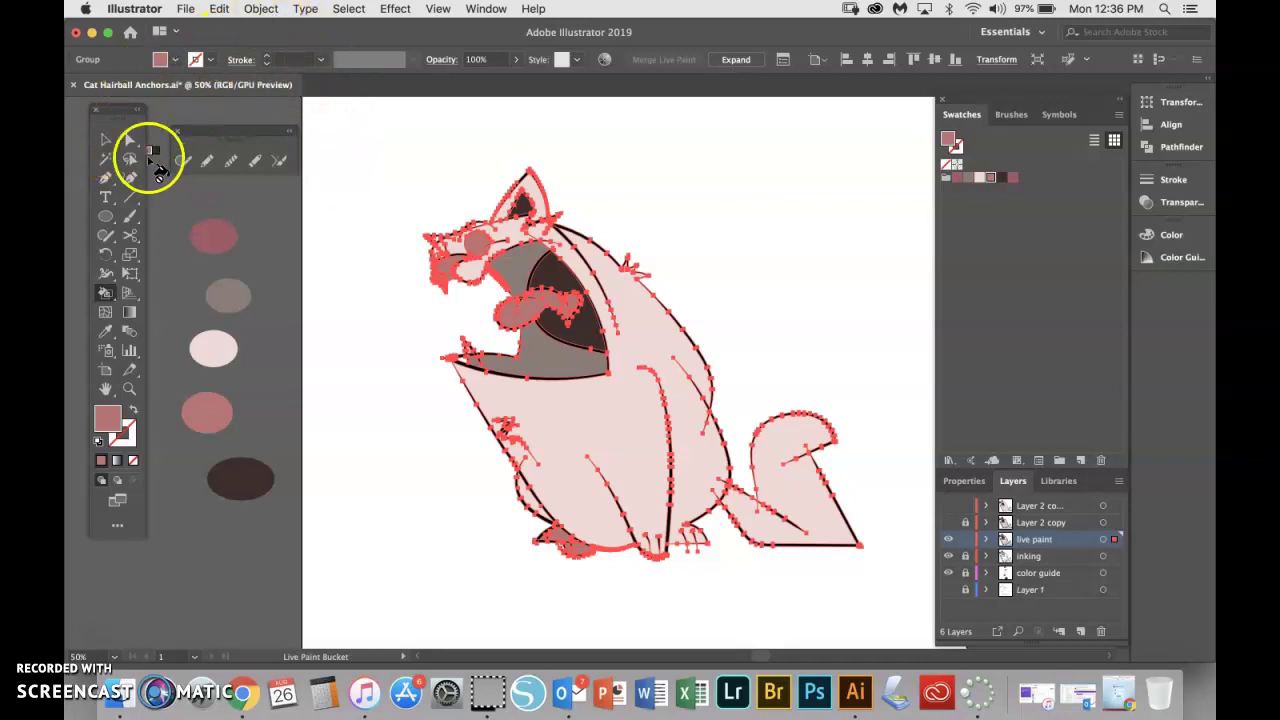
Expand the Live Paint cat with Object, Fill and Stroke enabled.
{"action": "left_click", "coordinate": [107, 140]}
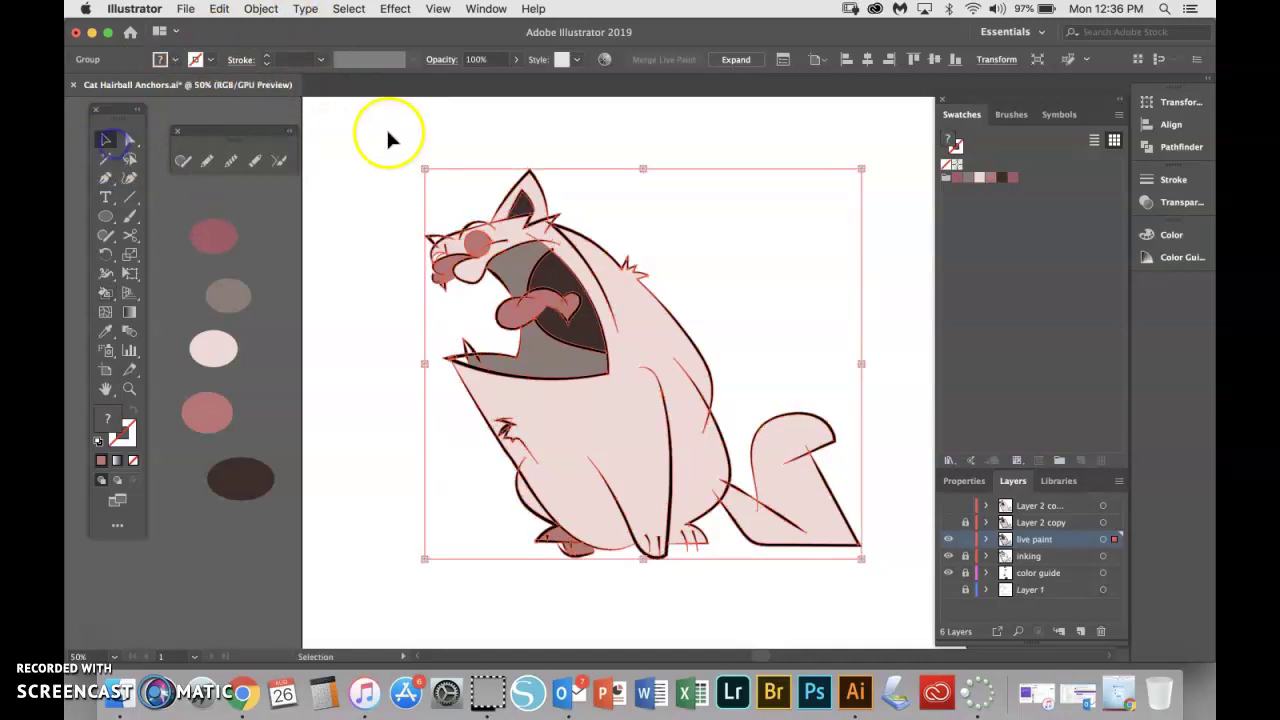
{"action": "left_click", "coordinate": [258, 9]}
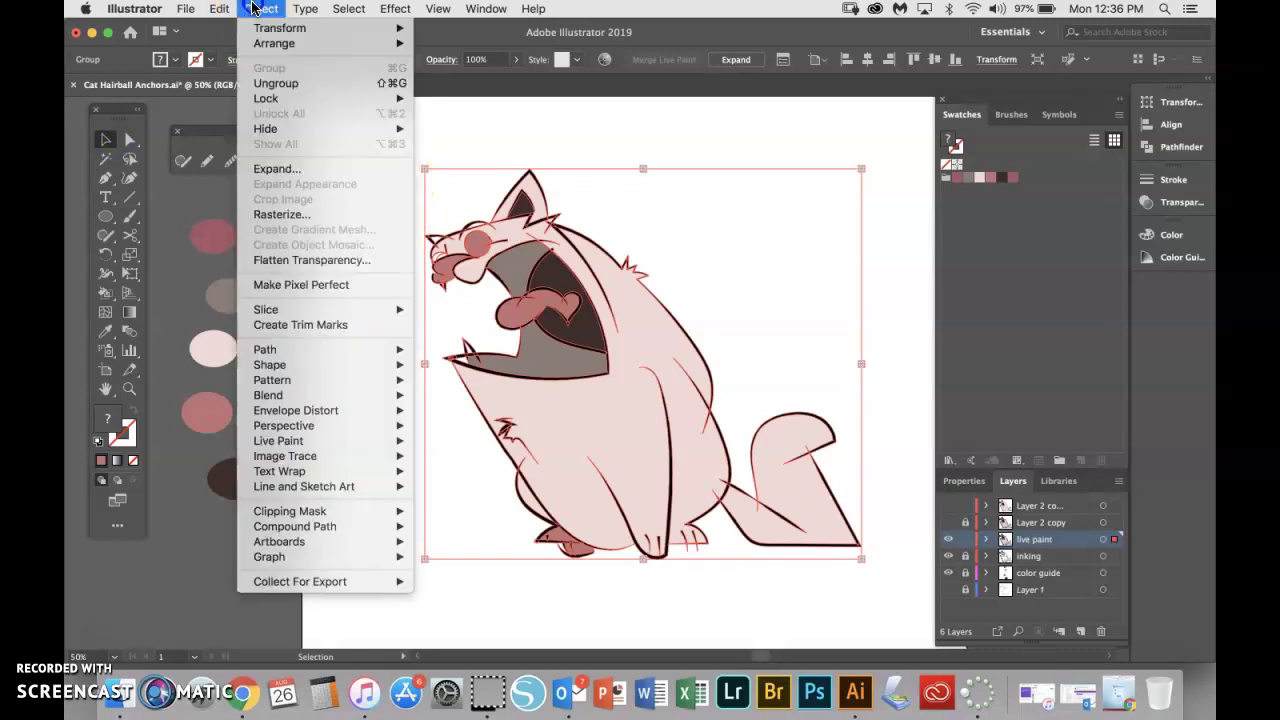
{"action": "left_click", "coordinate": [283, 172]}
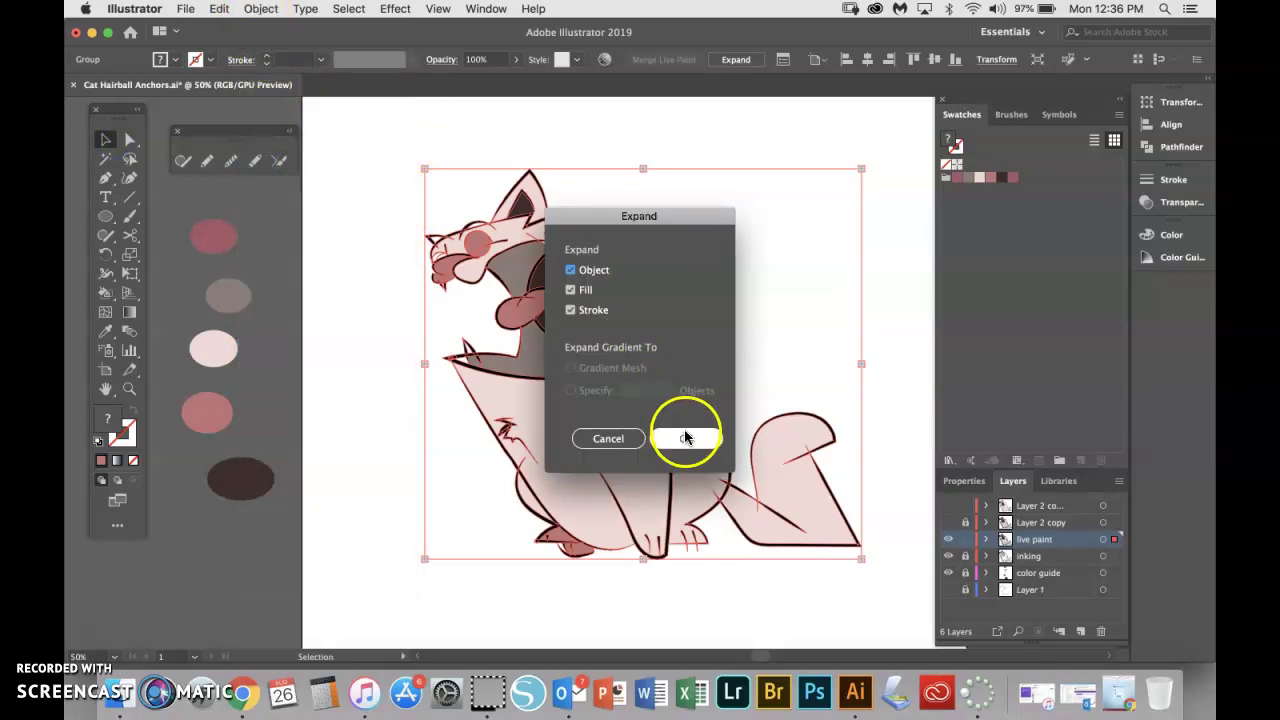
{"action": "left_click", "coordinate": [685, 437]}
{"action": "left_click", "coordinate": [260, 9]}
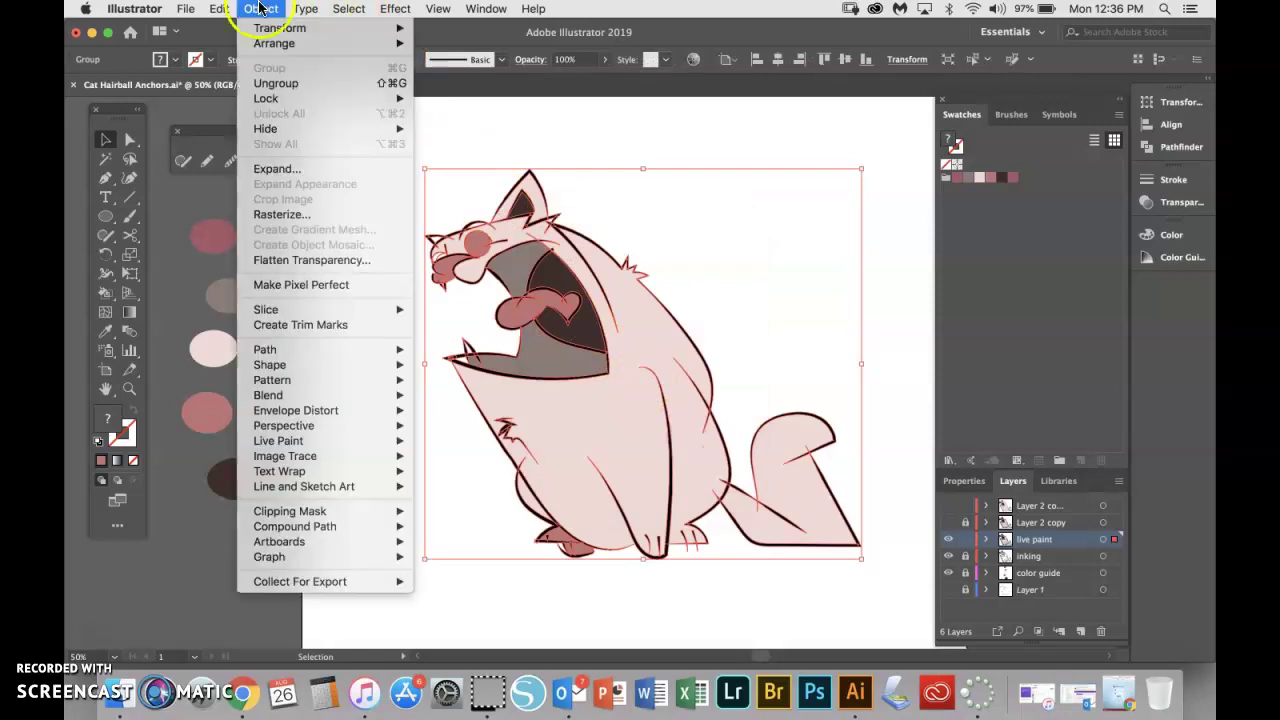
{"action": "left_click", "coordinate": [301, 168]}
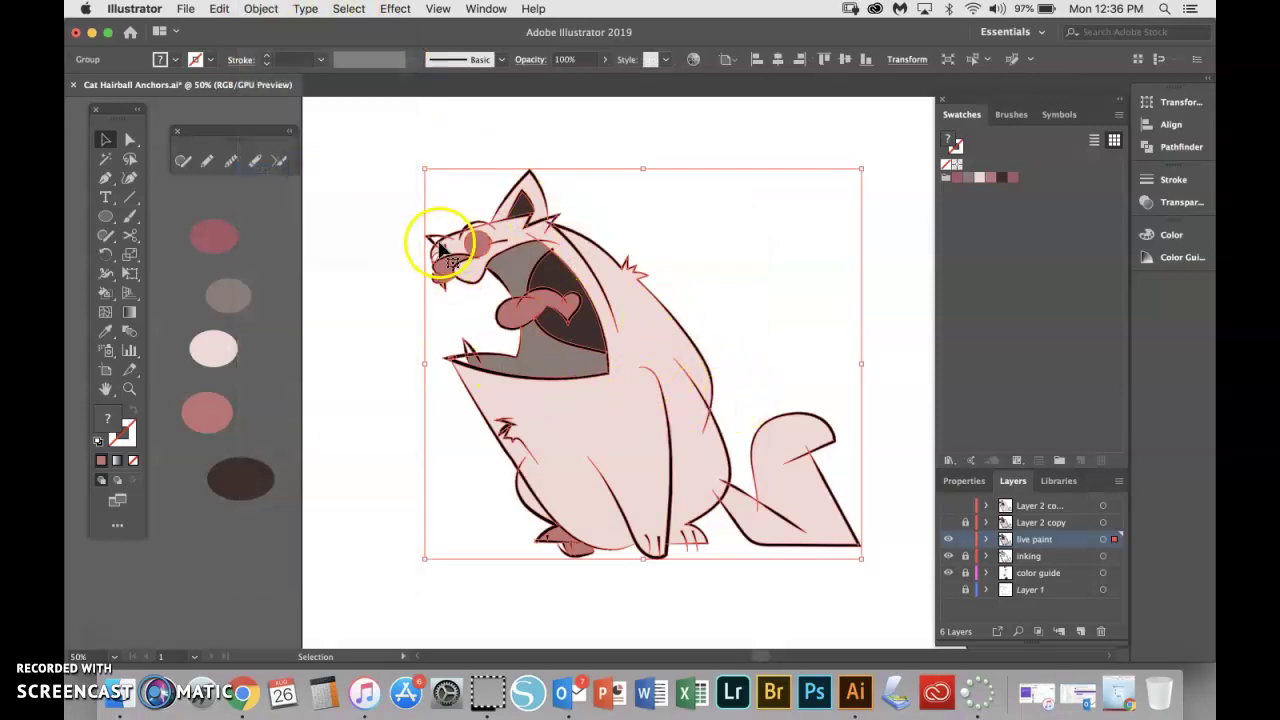
Ungroup the expanded cat artwork repeatedly until its line and fill shapes are separate objects.
{"action": "left_click", "coordinate": [260, 9]}
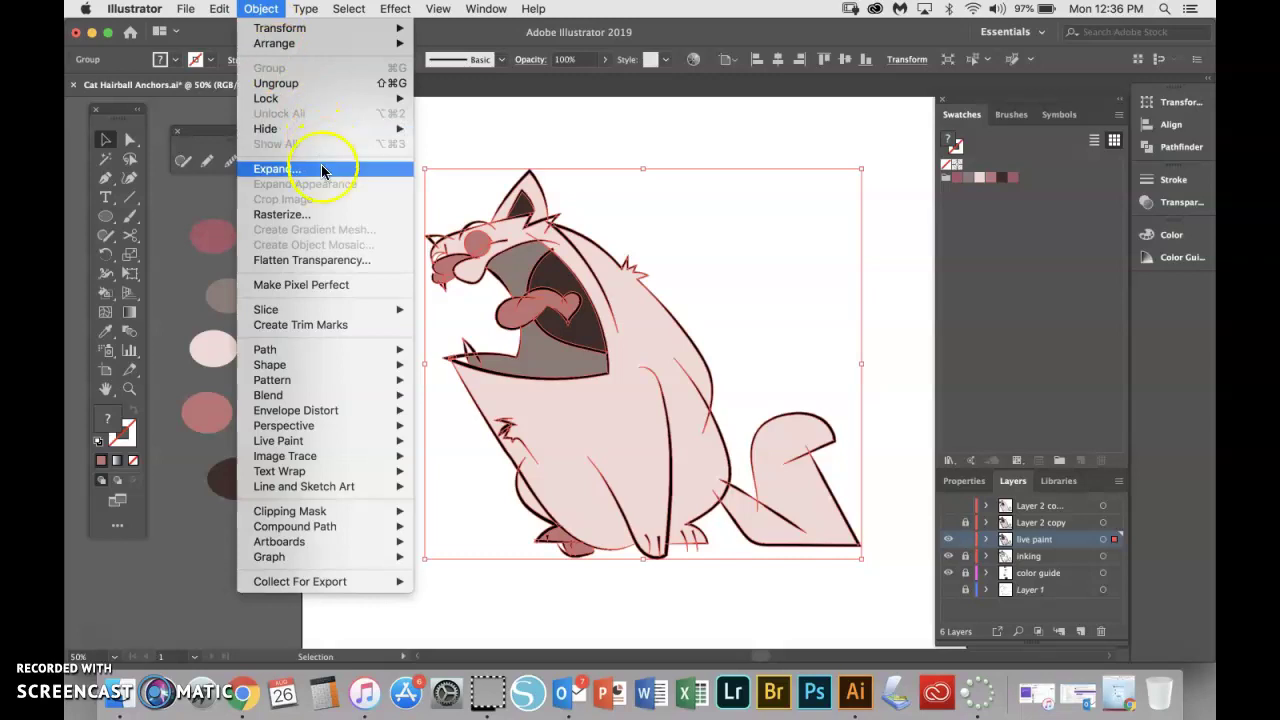
{"action": "left_click", "coordinate": [283, 84]}
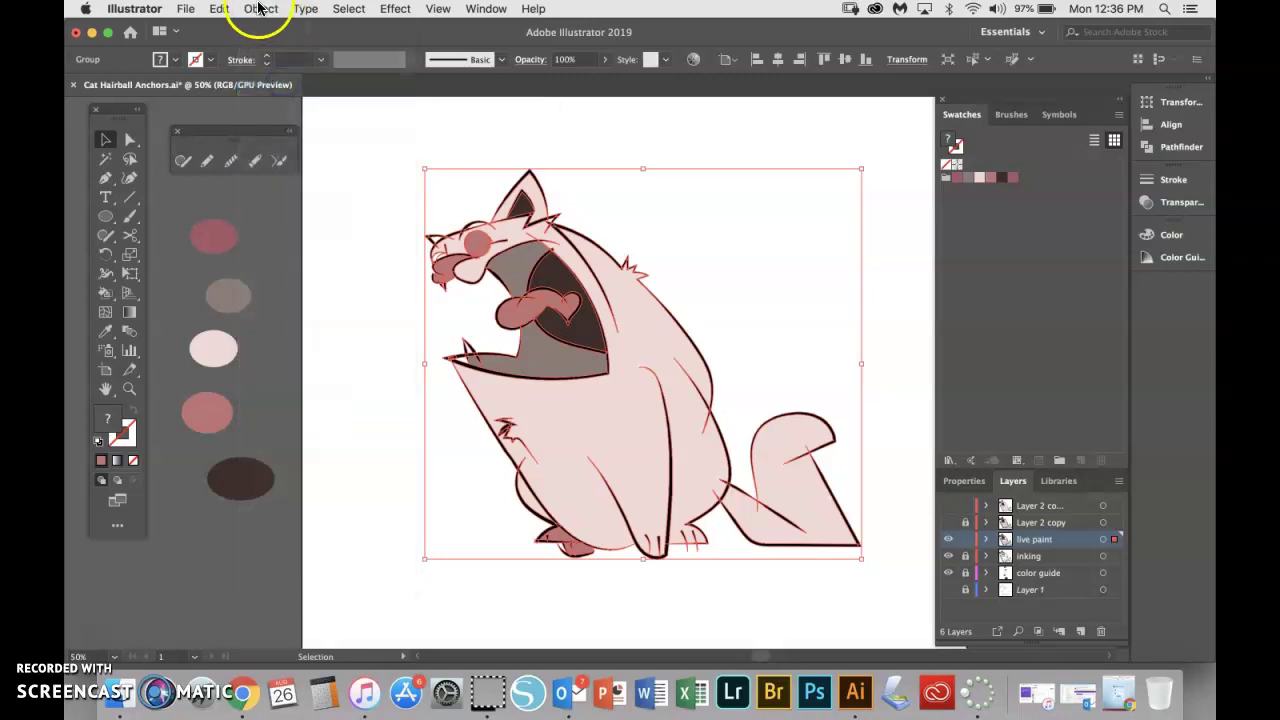
{"action": "left_click", "coordinate": [258, 8]}
{"action": "left_click", "coordinate": [290, 83]}
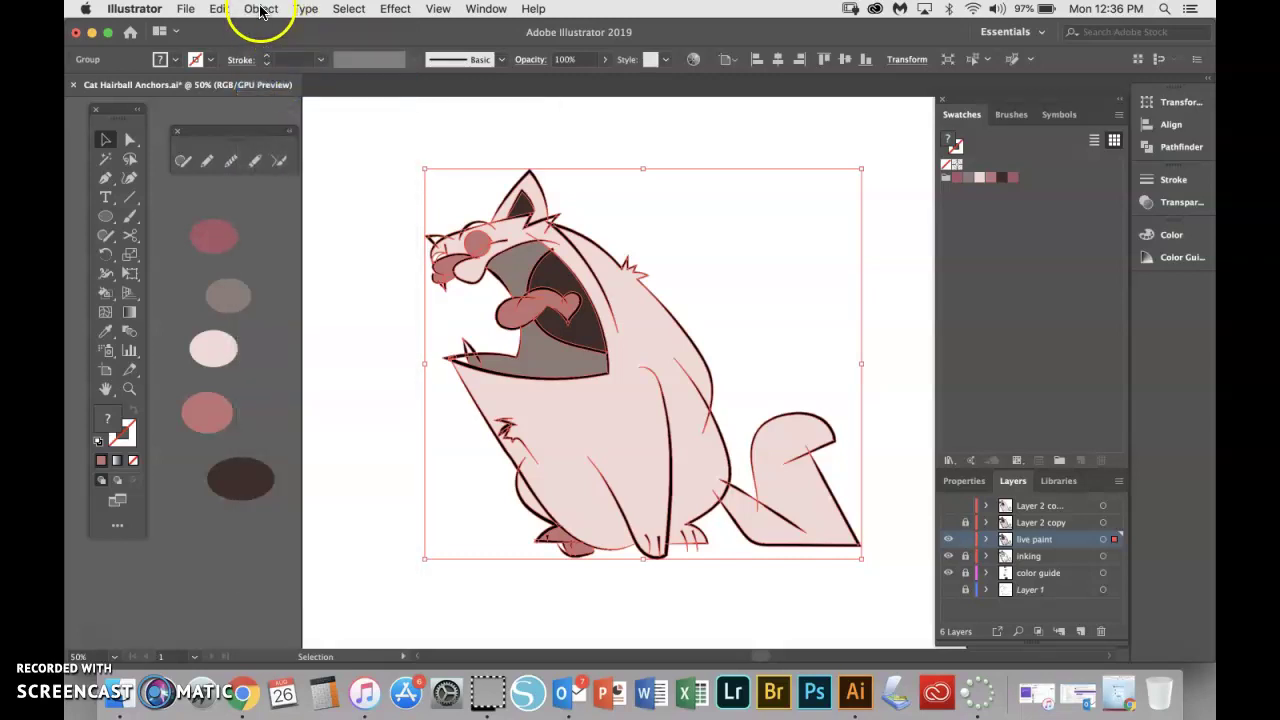
{"action": "left_click", "coordinate": [260, 9]}
{"action": "left_click", "coordinate": [279, 86]}
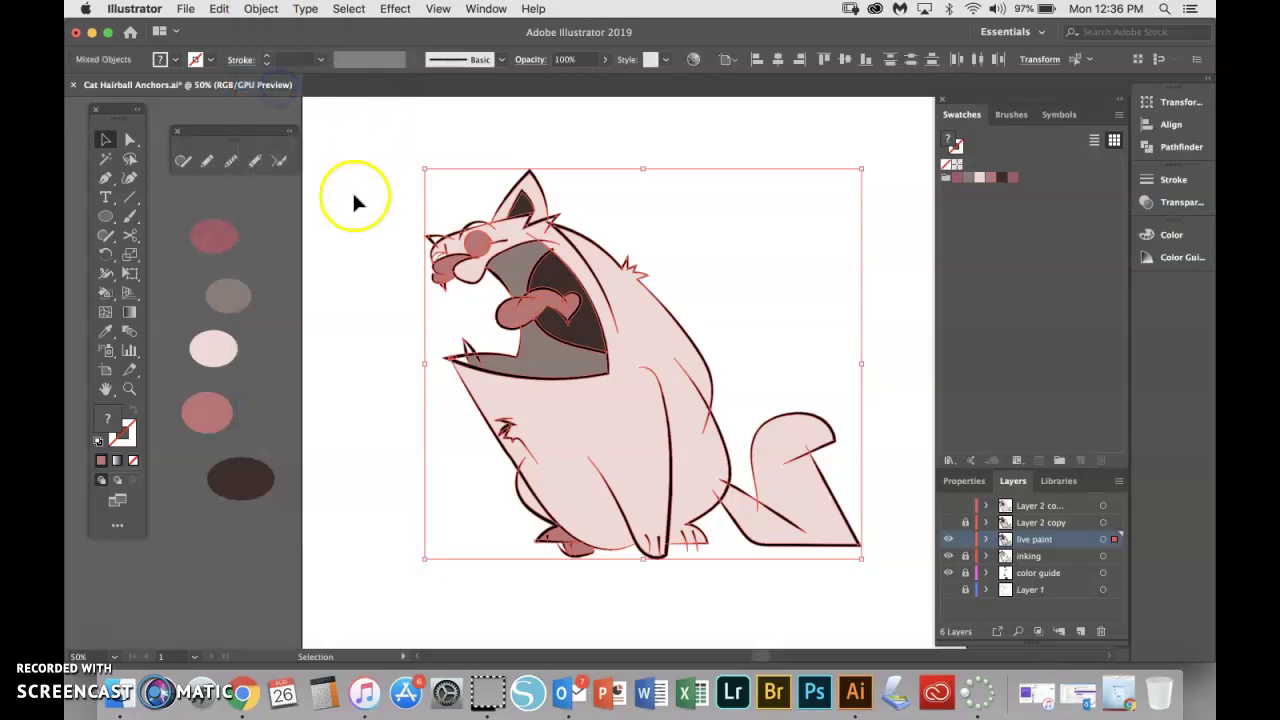
Select the inner ear shape on its own to check that the expanded pieces are separate, and clear the selection.
{"action": "left_click", "coordinate": [357, 191]}
{"action": "left_click", "coordinate": [532, 210]}
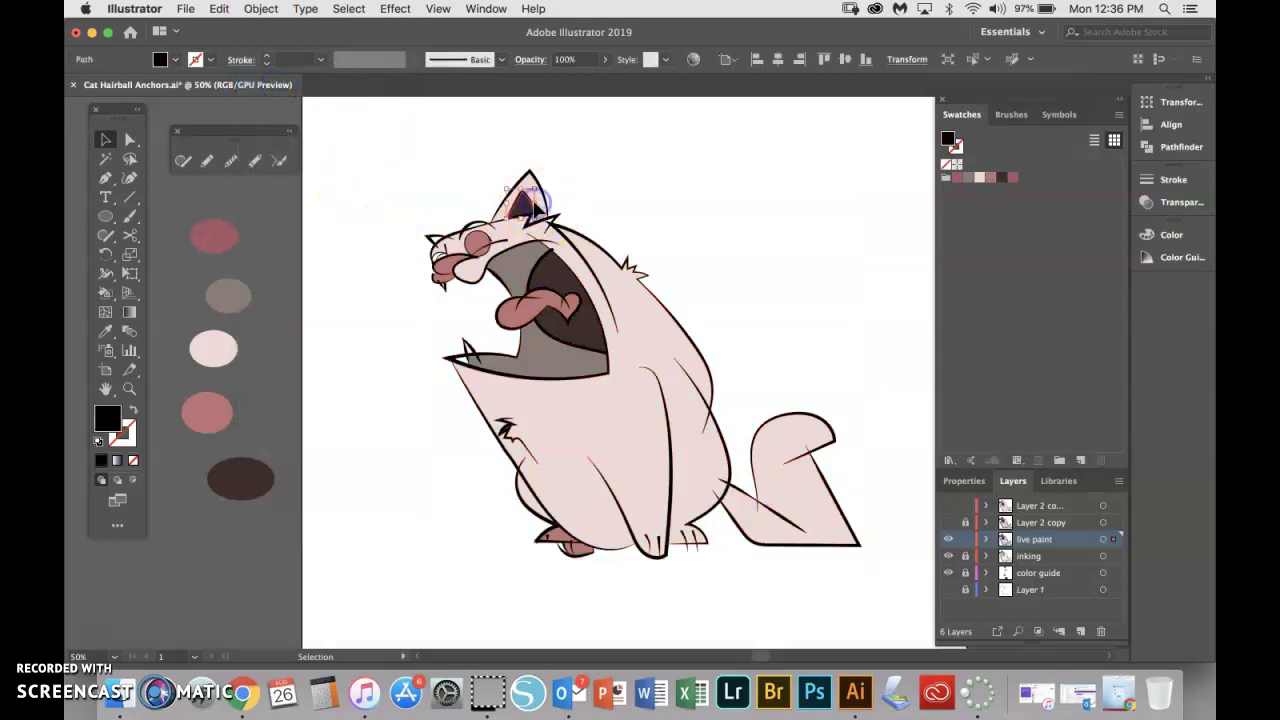
{"action": "left_click_drag", "start_coordinate": [522, 200], "coordinate": [527, 215]}
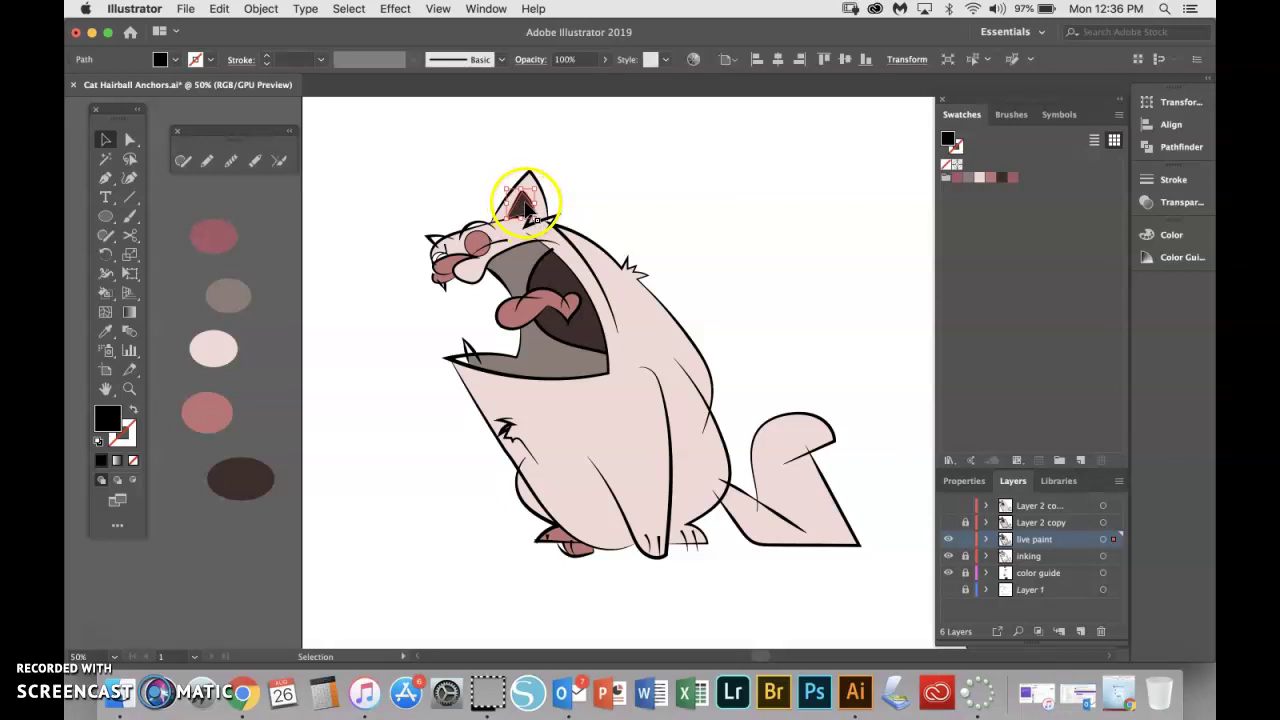
{"action": "left_click_drag", "start_coordinate": [526, 206], "coordinate": [522, 216]}
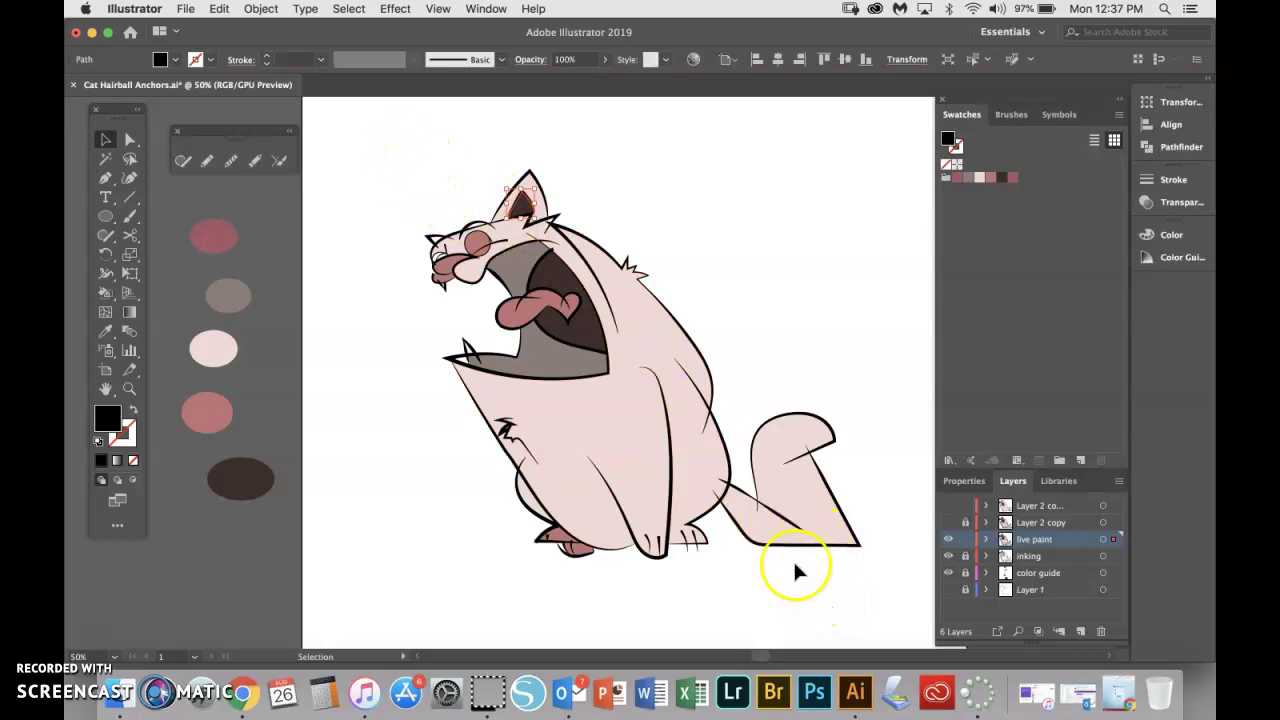
{"action": "left_click", "coordinate": [711, 230]}
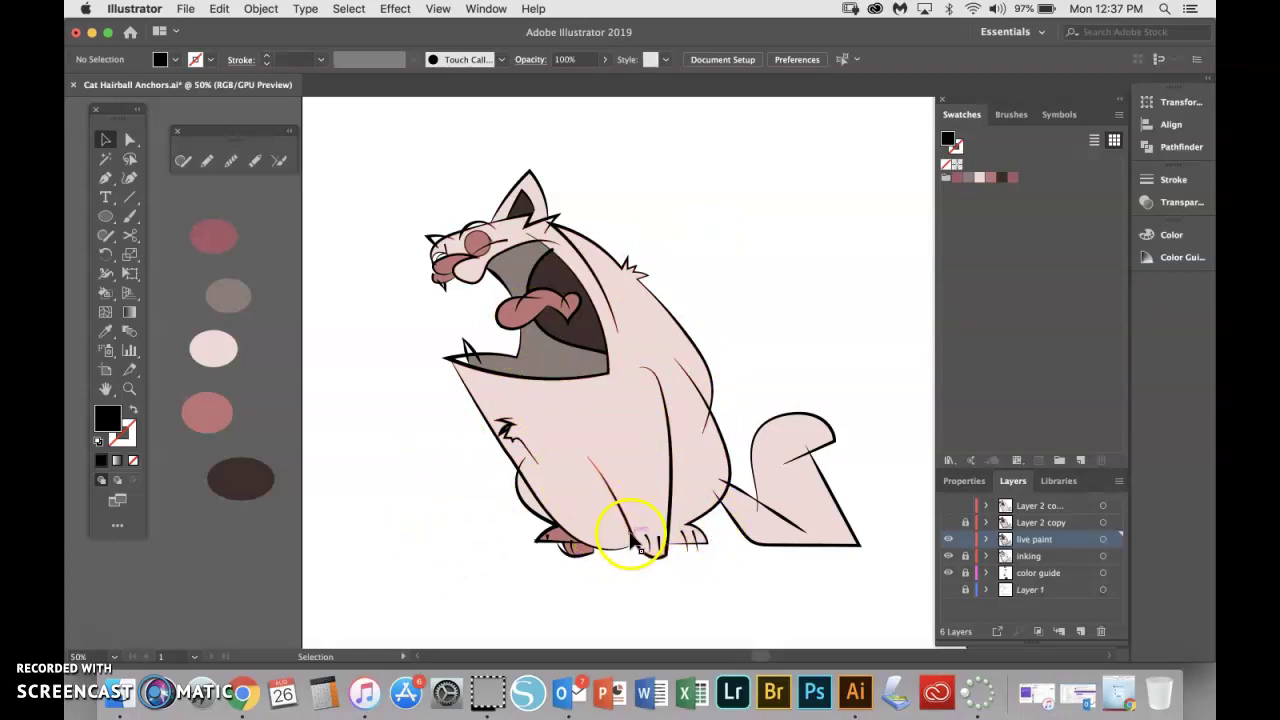
{"action": "left_click", "coordinate": [104, 628]}
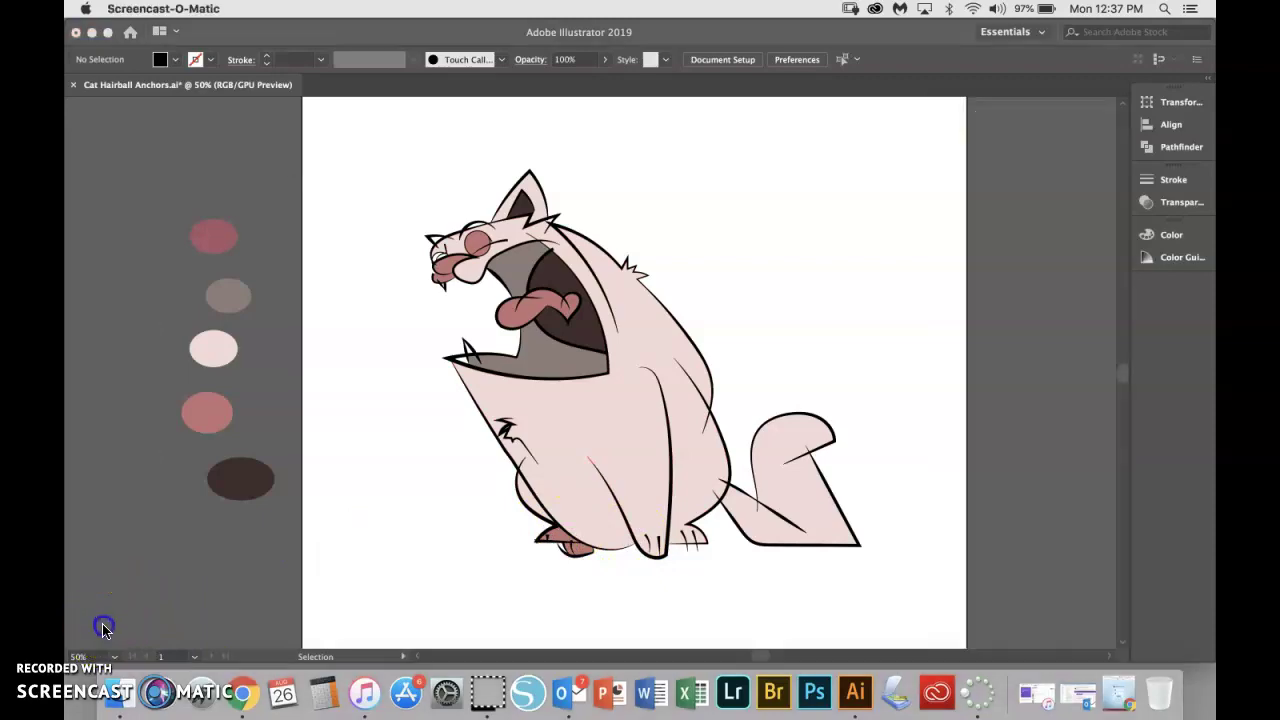